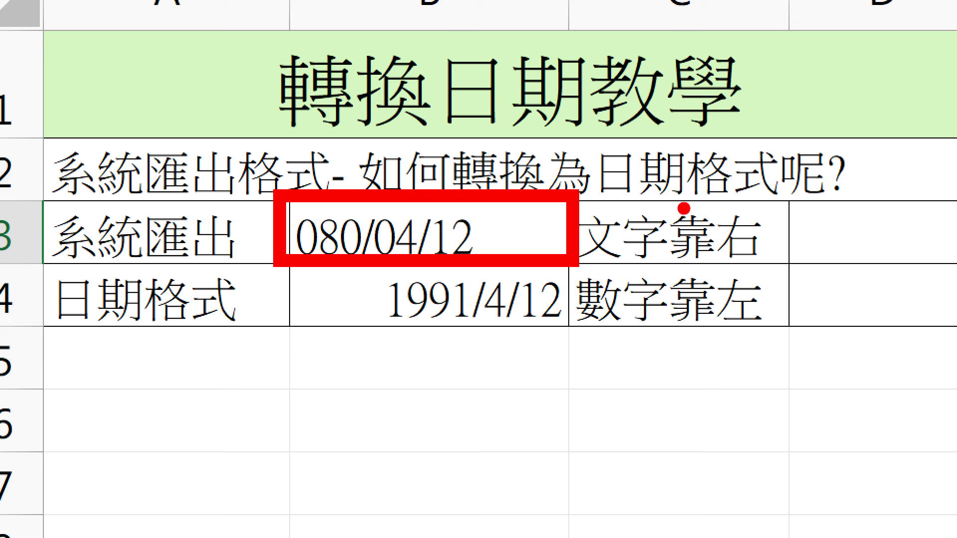
# Step: Replace 右 with 左 in the C3 note so it reads 文字靠左
pyautogui.moveTo(703, 131); pyautogui.dragTo(684, 184)
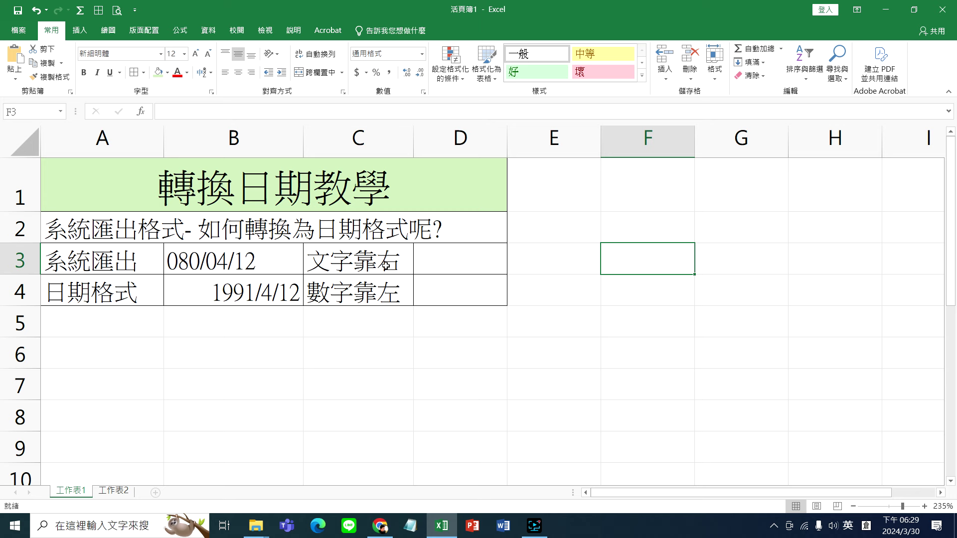
pyautogui.click(398, 269)
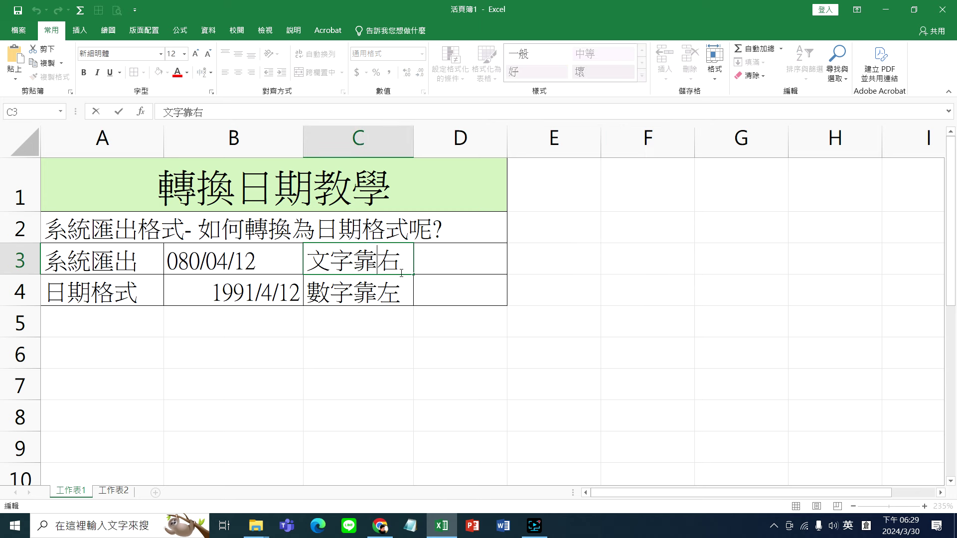
pyautogui.press('Delete')
pyautogui.write('yji3')
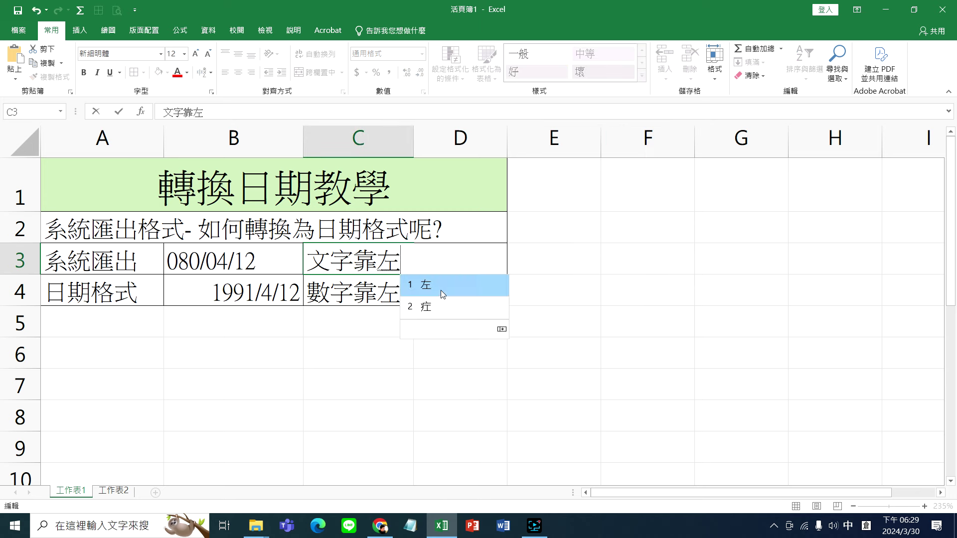
# Step: Replace 左 with 右 in the C4 note so it reads 數字靠右, using the Zhuyin IME
pyautogui.doubleClick(376, 297)
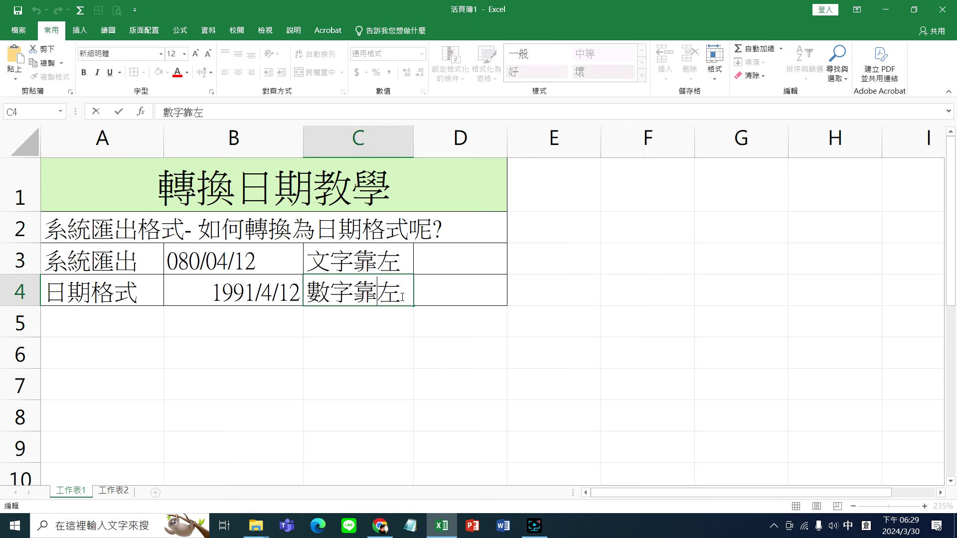
pyautogui.press('Delete')
pyautogui.press('shift')
pyautogui.write('kr')
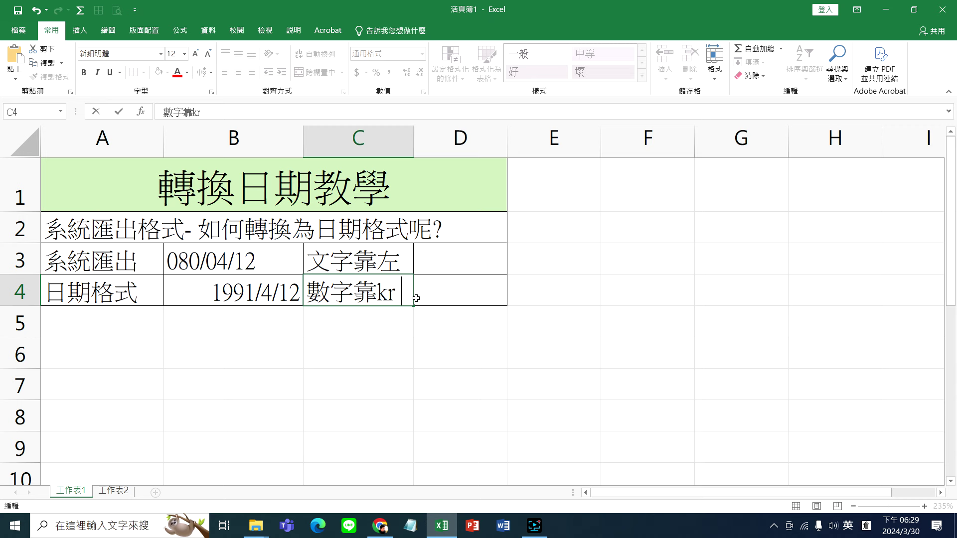
pyautogui.press('BackSpace')
pyautogui.write('r')
pyautogui.press('BackSpace')
pyautogui.press('BackSpace')
pyautogui.press('shift')
pyautogui.write('284')
pyautogui.press('BackSpace')
pyautogui.write('u.4')
pyautogui.press('shift')
pyautogui.click(344, 373)
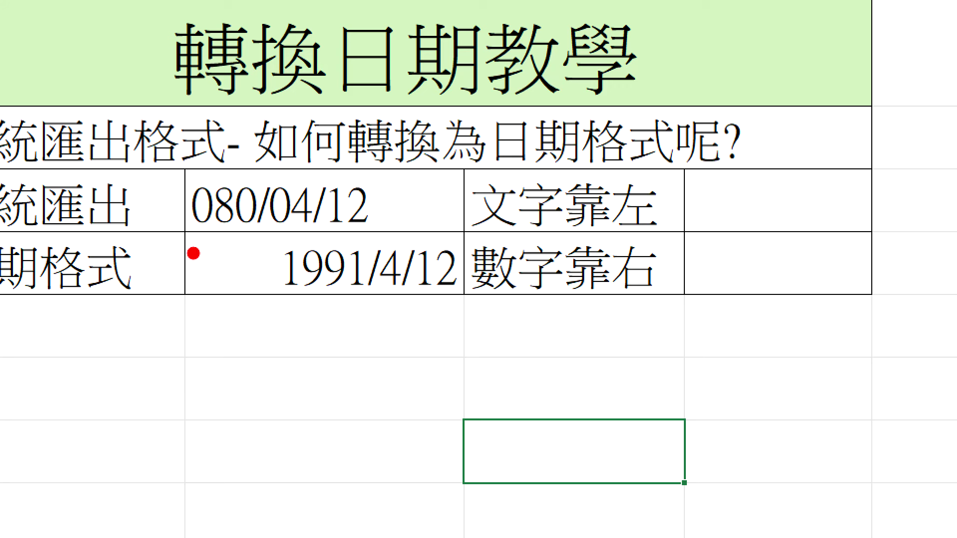
pyautogui.moveTo(313, 381); pyautogui.dragTo(335, 313)
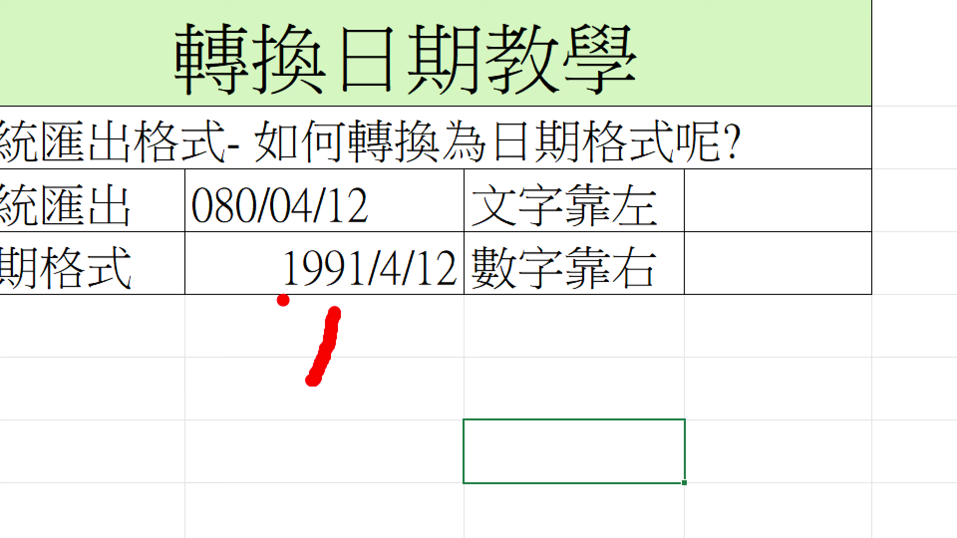
pyautogui.moveTo(283, 297)
pyautogui.mouseDown()
pyautogui.moveTo(344, 297)
pyautogui.moveTo(385, 327)
pyautogui.moveTo(413, 301)
pyautogui.mouseUp()
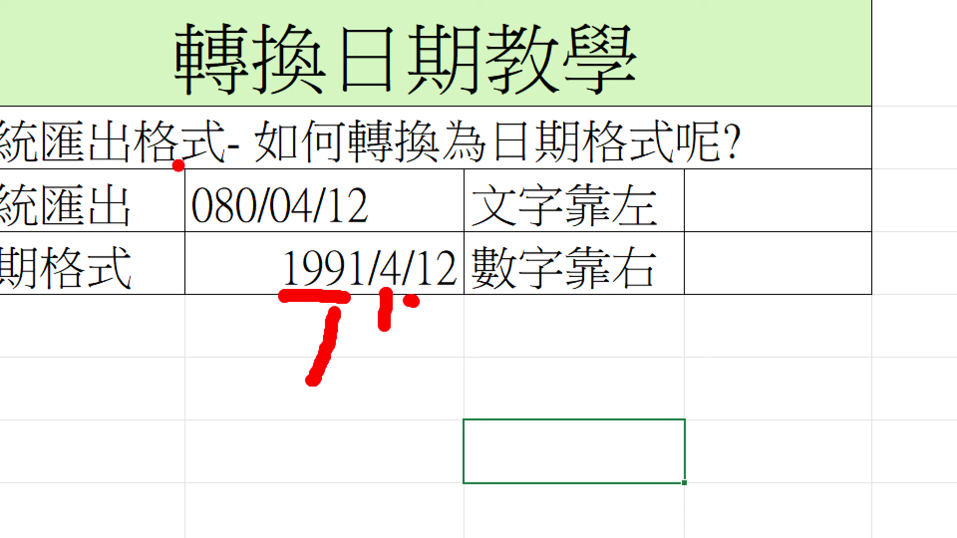
pyautogui.moveTo(171, 160)
pyautogui.mouseDown()
pyautogui.moveTo(216, 215)
pyautogui.moveTo(471, 242)
pyautogui.mouseUp()
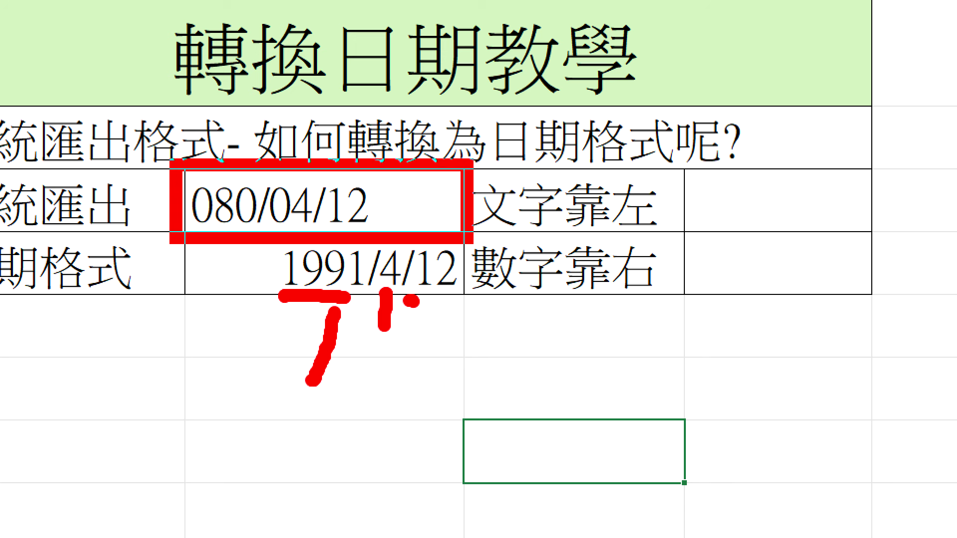
pyautogui.press('e')
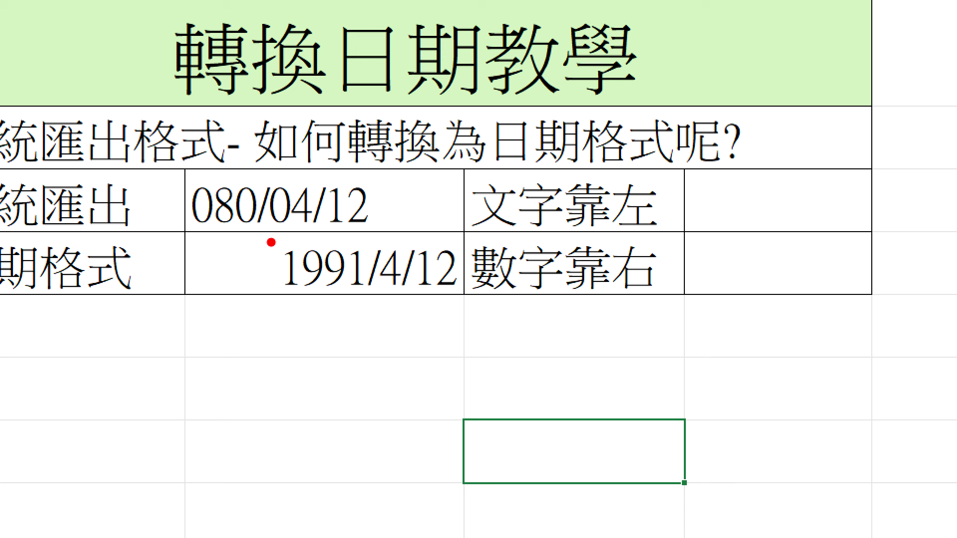
pyautogui.moveTo(261, 226)
pyautogui.mouseDown()
pyautogui.moveTo(285, 275)
pyautogui.moveTo(480, 302)
pyautogui.mouseUp()
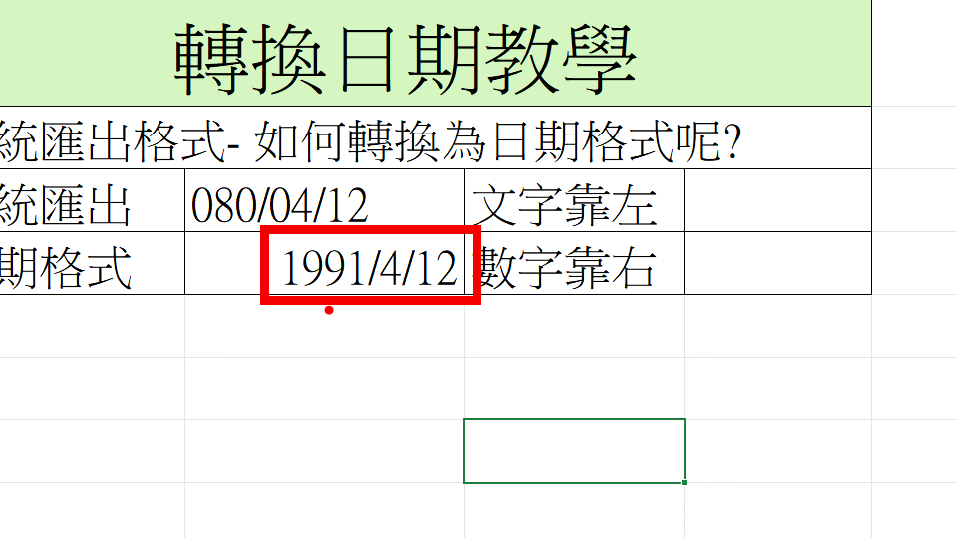
pyautogui.moveTo(328, 310); pyautogui.dragTo(328, 356)
pyautogui.moveTo(365, 307)
pyautogui.mouseDown()
pyautogui.moveTo(369, 295)
pyautogui.moveTo(391, 346)
pyautogui.mouseUp()
pyautogui.click(407, 289)
pyautogui.moveTo(437, 296); pyautogui.dragTo(433, 367)
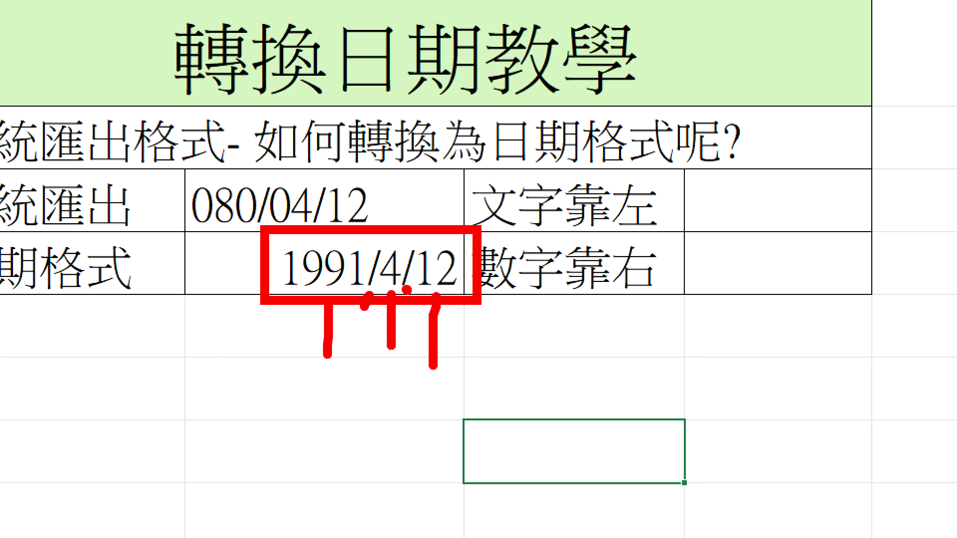
pyautogui.press('Escape')
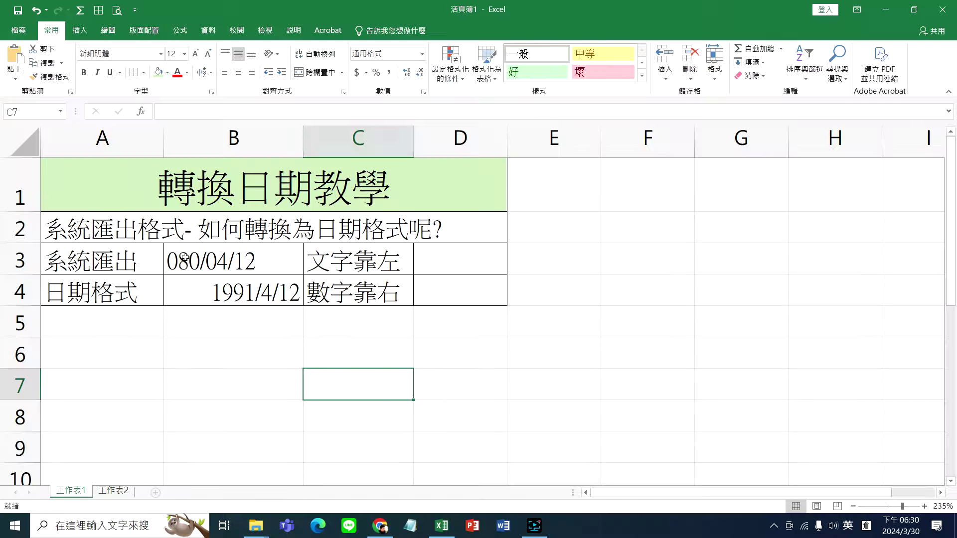
pyautogui.click(201, 264)
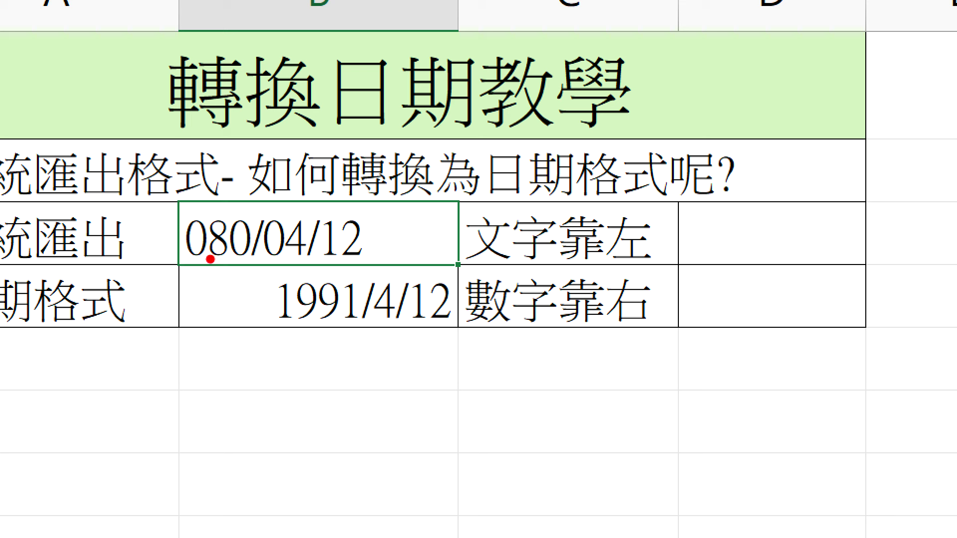
pyautogui.moveTo(209, 259); pyautogui.dragTo(247, 259)
pyautogui.moveTo(196, 215); pyautogui.dragTo(196, 169)
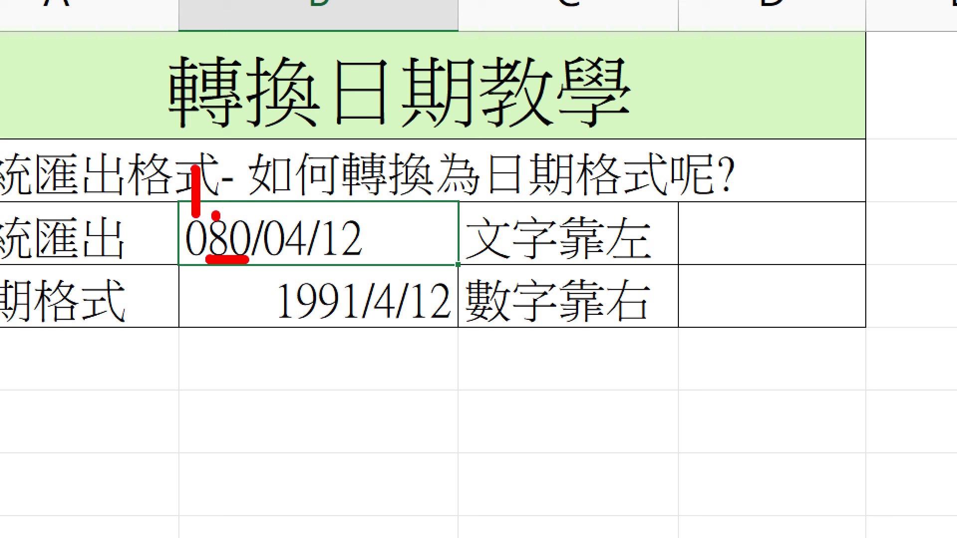
pyautogui.moveTo(215, 215)
pyautogui.mouseDown()
pyautogui.moveTo(235, 202)
pyautogui.moveTo(238, 219)
pyautogui.mouseUp()
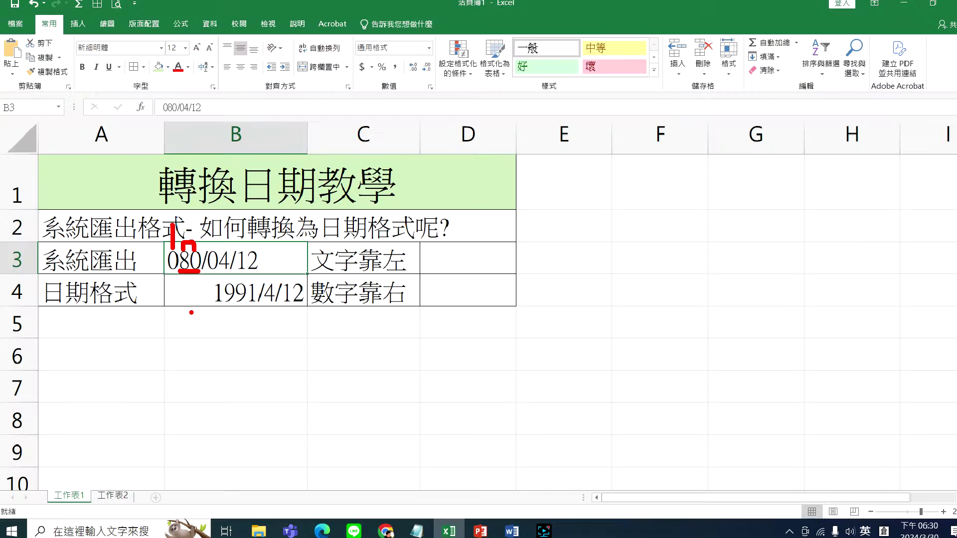
pyautogui.click(191, 329)
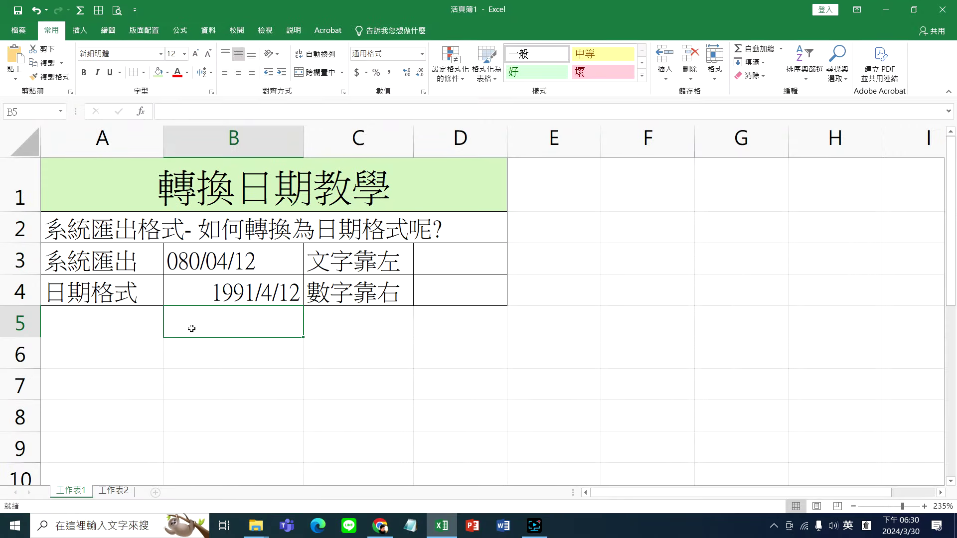
# Step: Enter =MID(B3,2,2) in A5 to pull the year digits 80 from B3
pyautogui.click(130, 324)
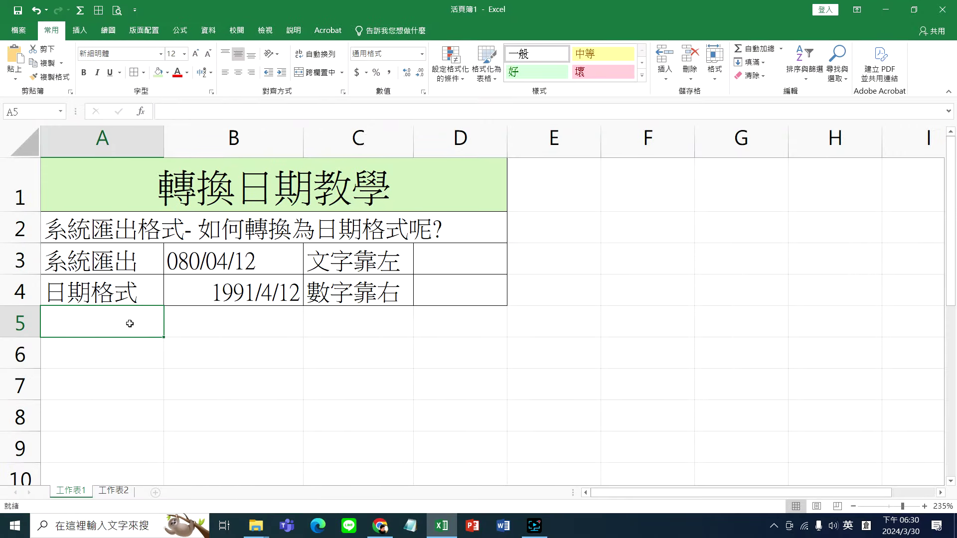
pyautogui.write('=')
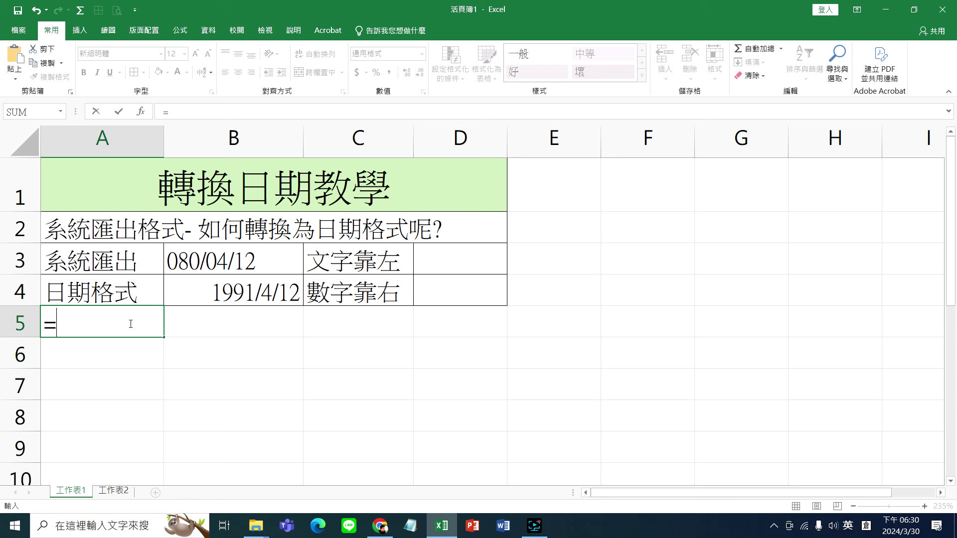
pyautogui.write('im')
pyautogui.press('BackSpace')
pyautogui.press('BackSpace')
pyautogui.write('mi')
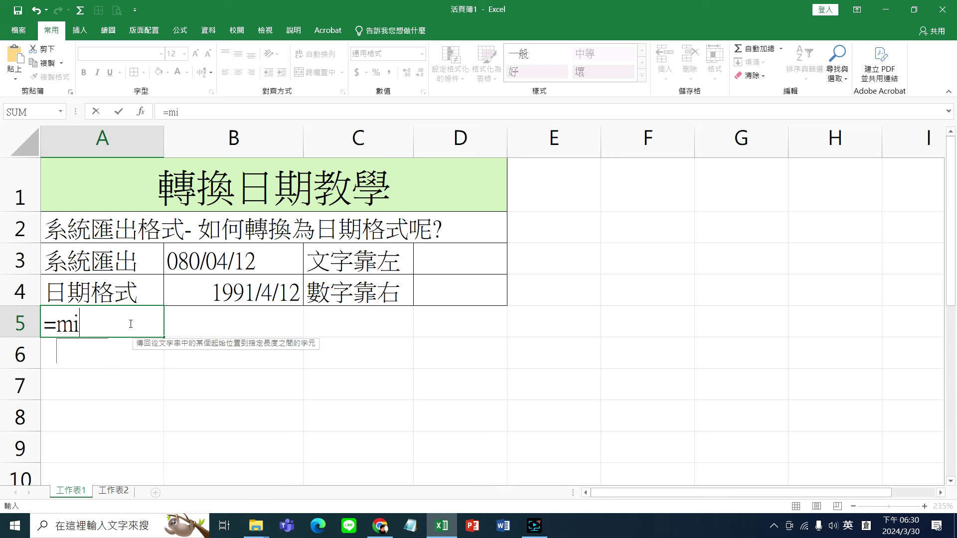
pyautogui.write('d')
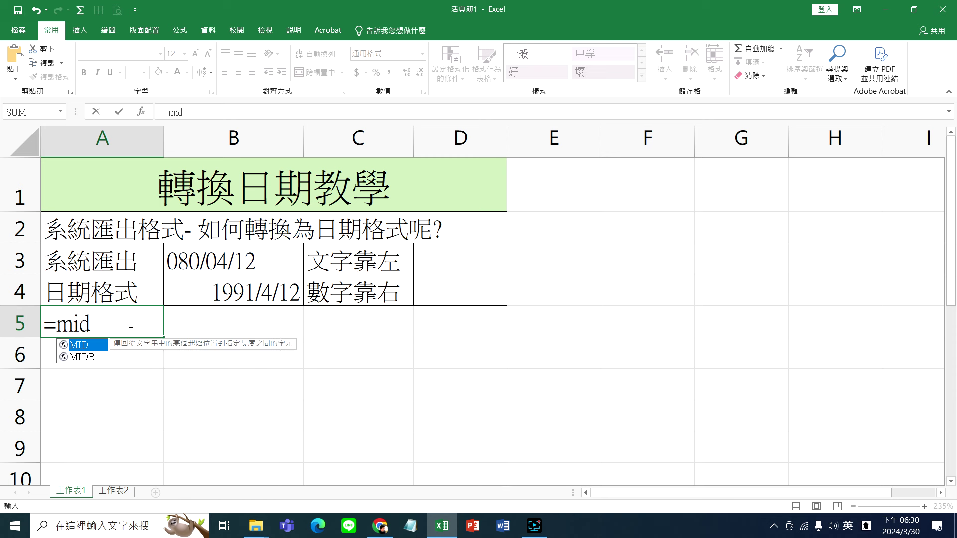
pyautogui.write('(')
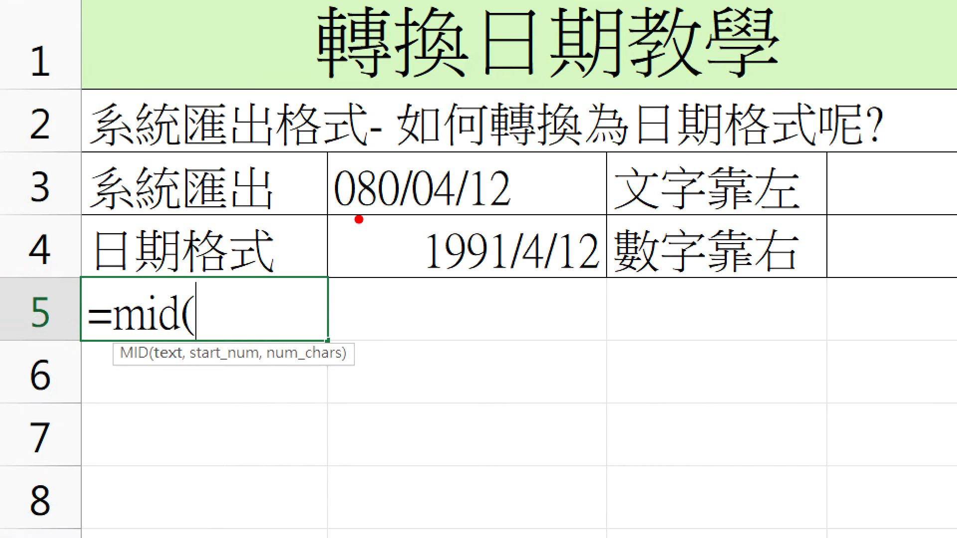
pyautogui.moveTo(355, 217); pyautogui.dragTo(477, 225)
pyautogui.moveTo(212, 367); pyautogui.dragTo(213, 387)
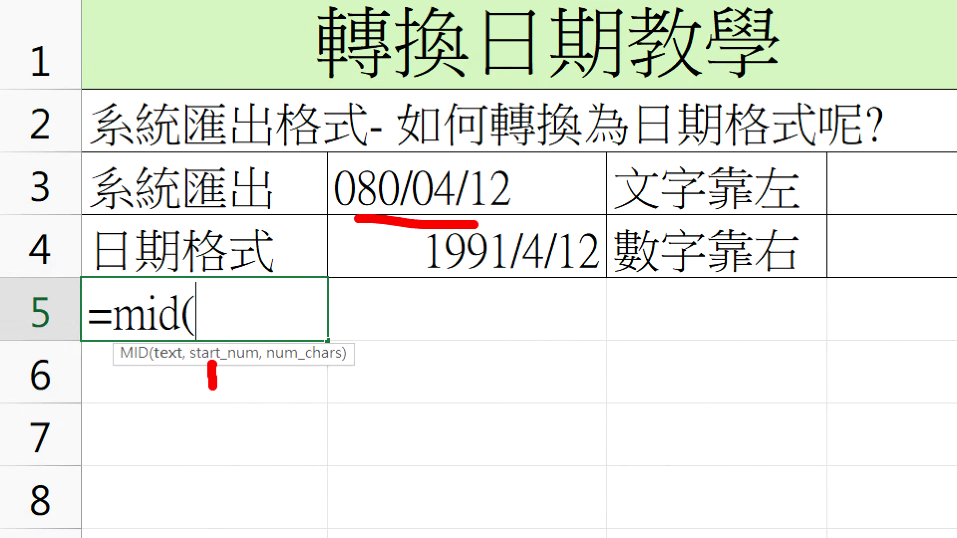
pyautogui.moveTo(298, 363); pyautogui.dragTo(299, 378)
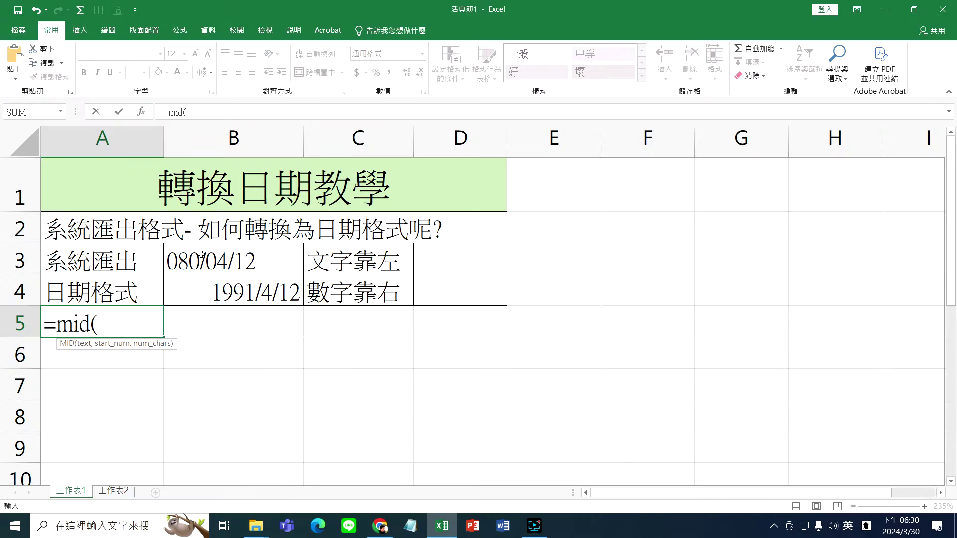
pyautogui.click(200, 255)
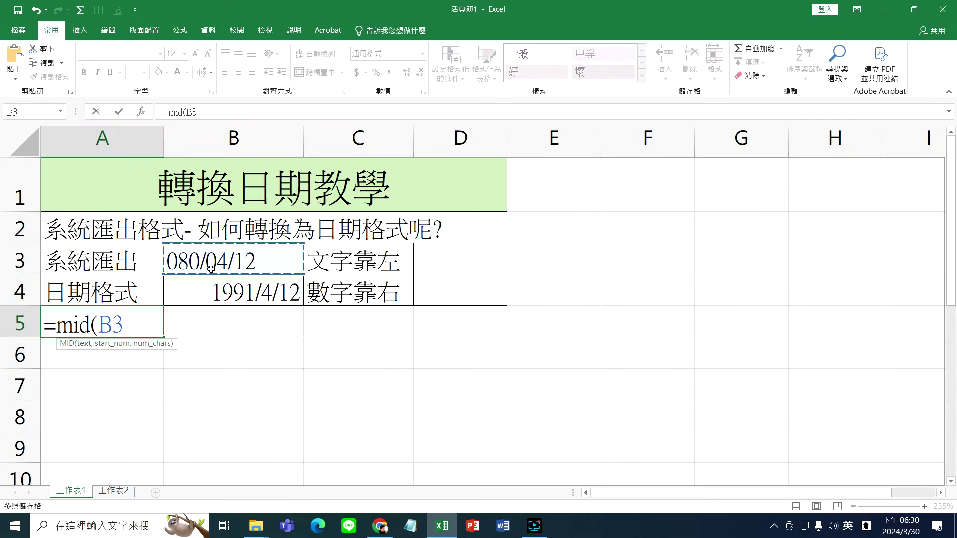
pyautogui.write(',2')
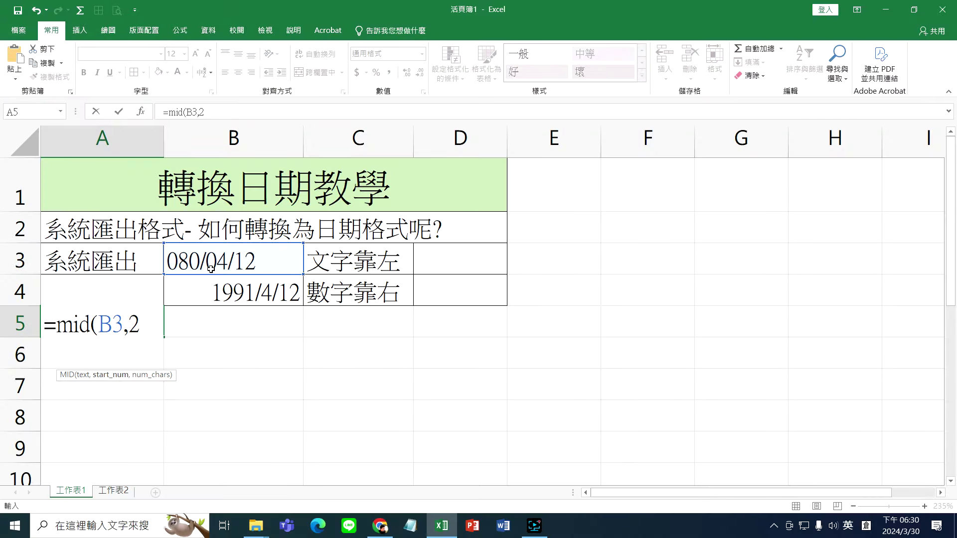
pyautogui.write(',2)')
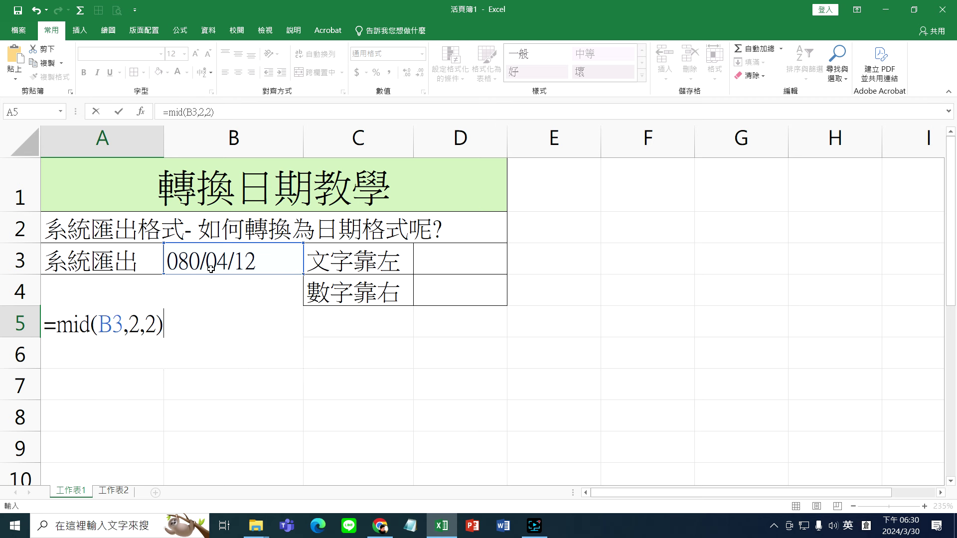
pyautogui.press('Return')
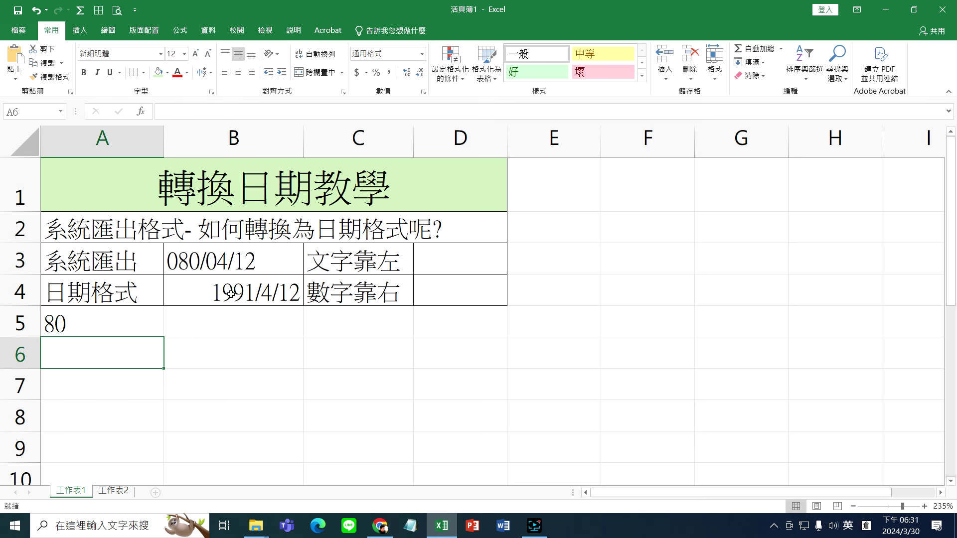
# Step: Append +1911 to A5's MID formula so it returns 1991
pyautogui.doubleClick(114, 321)
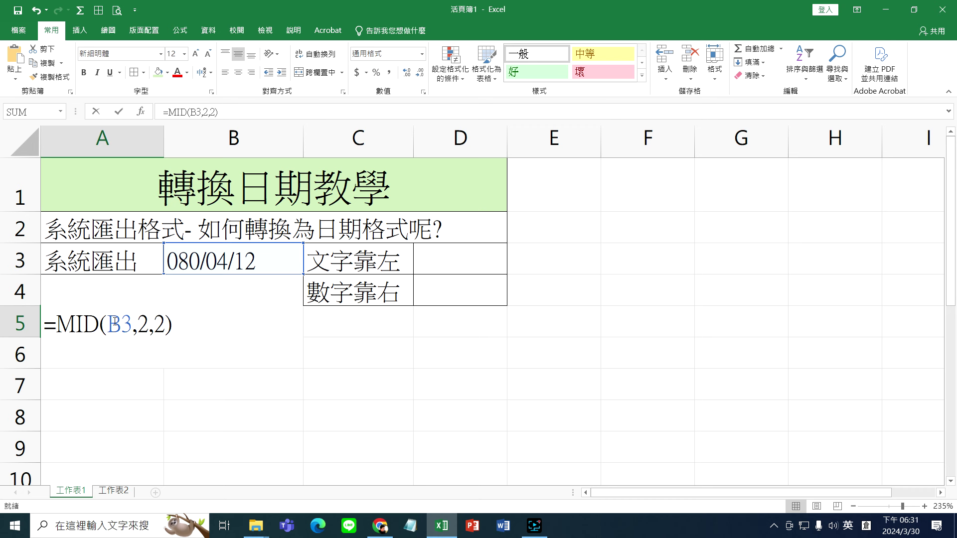
pyautogui.click(183, 331)
pyautogui.write('+')
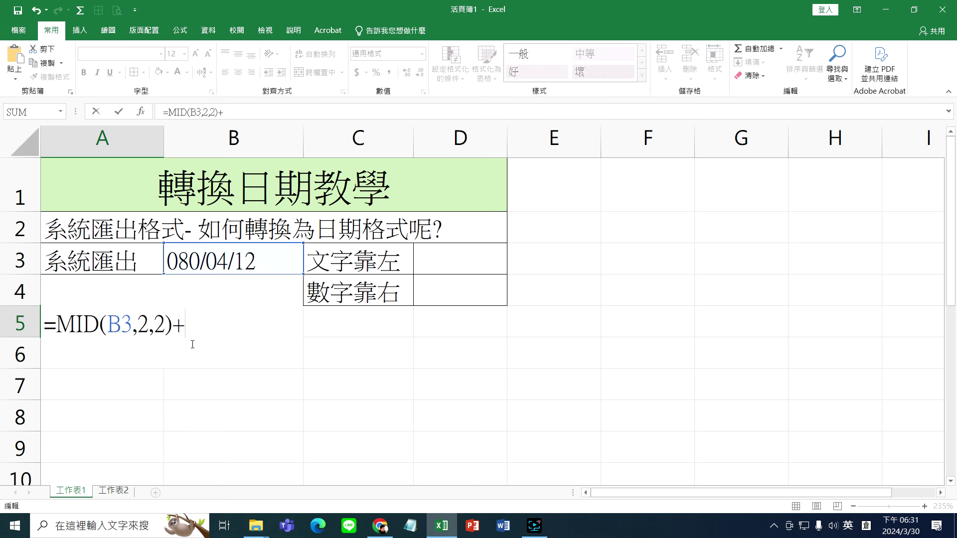
pyautogui.write('1911')
pyautogui.press('Return')
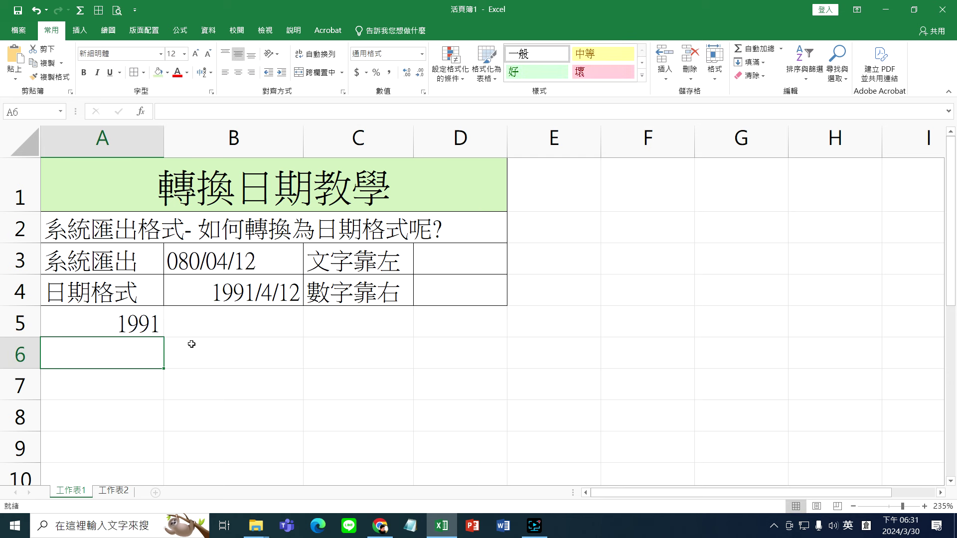
# Step: Add &"/" to the end of A5's formula to join a slash
pyautogui.click(146, 323)
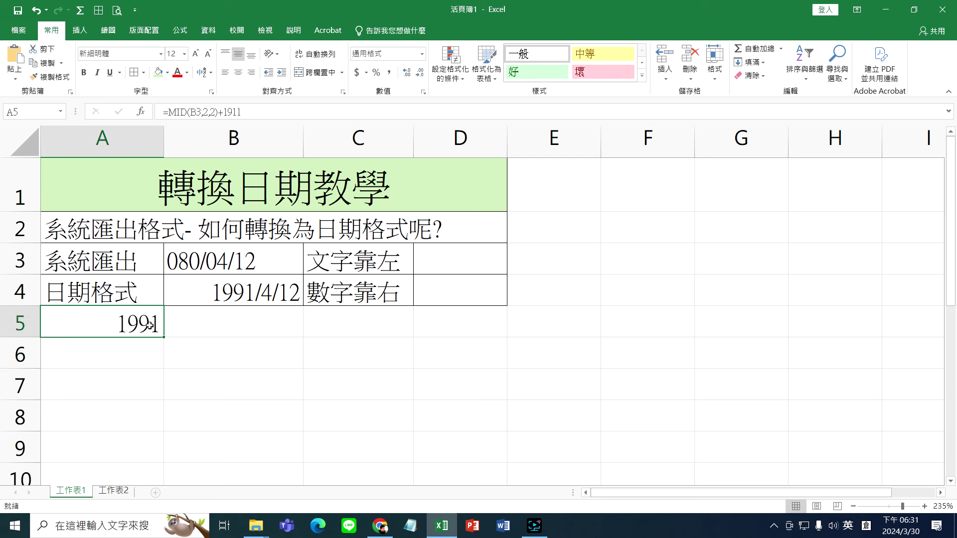
pyautogui.doubleClick(149, 325)
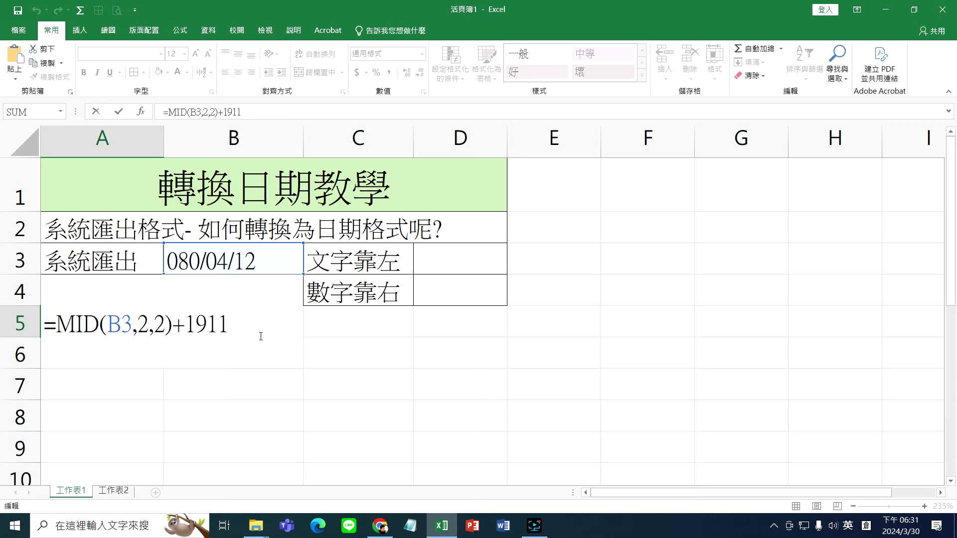
pyautogui.write('&"')
pyautogui.write('/"')
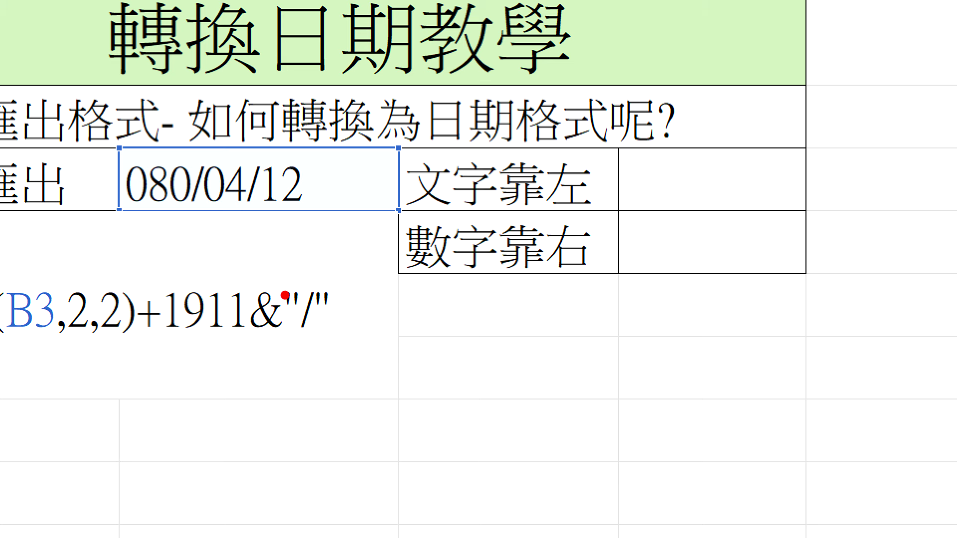
pyautogui.moveTo(249, 313); pyautogui.dragTo(251, 298)
pyautogui.moveTo(321, 287); pyautogui.dragTo(327, 244)
pyautogui.click(262, 337)
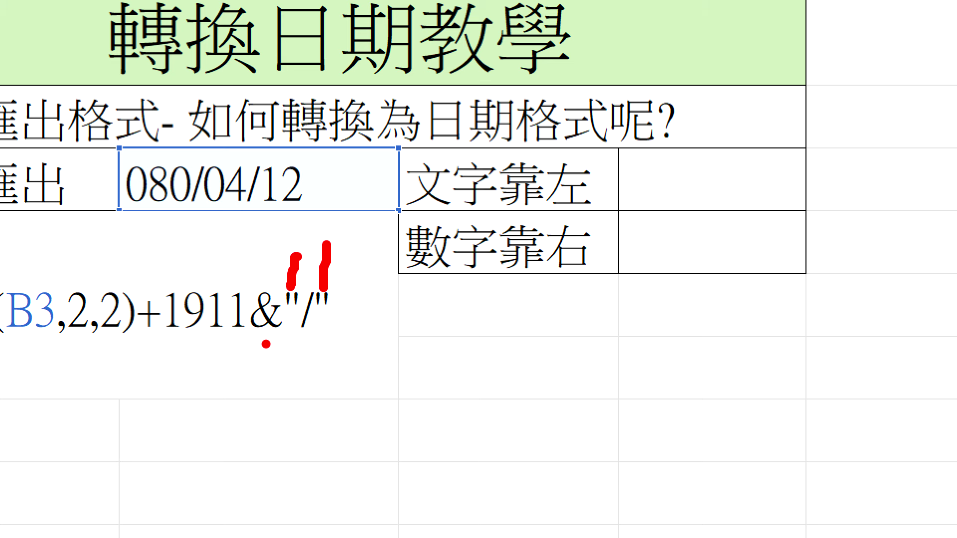
pyautogui.moveTo(262, 337); pyautogui.dragTo(261, 429)
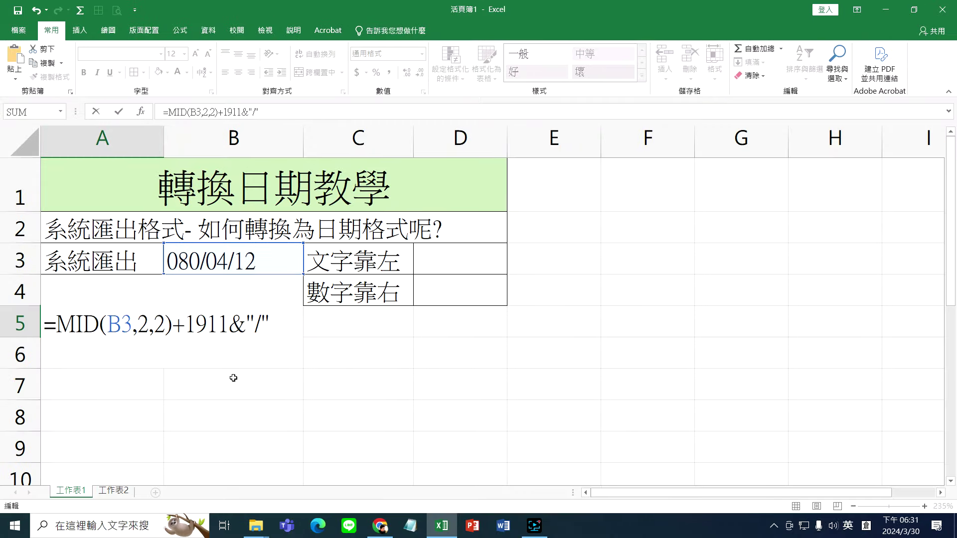
# Step: Commit A5's formula to show 1991/, then highlight the month digits 04 in B3
pyautogui.press('Return')
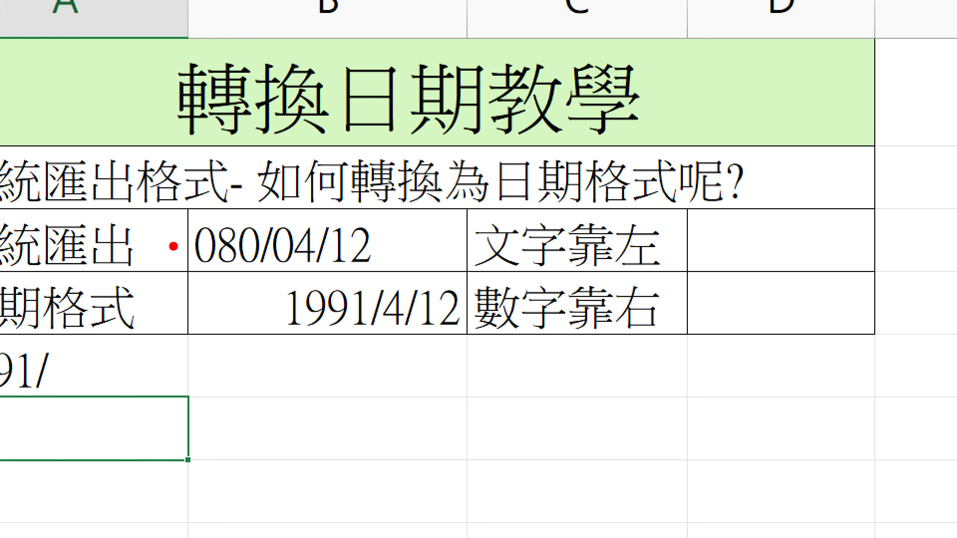
pyautogui.moveTo(200, 220)
pyautogui.mouseDown()
pyautogui.moveTo(202, 205)
pyautogui.moveTo(290, 192)
pyautogui.mouseUp()
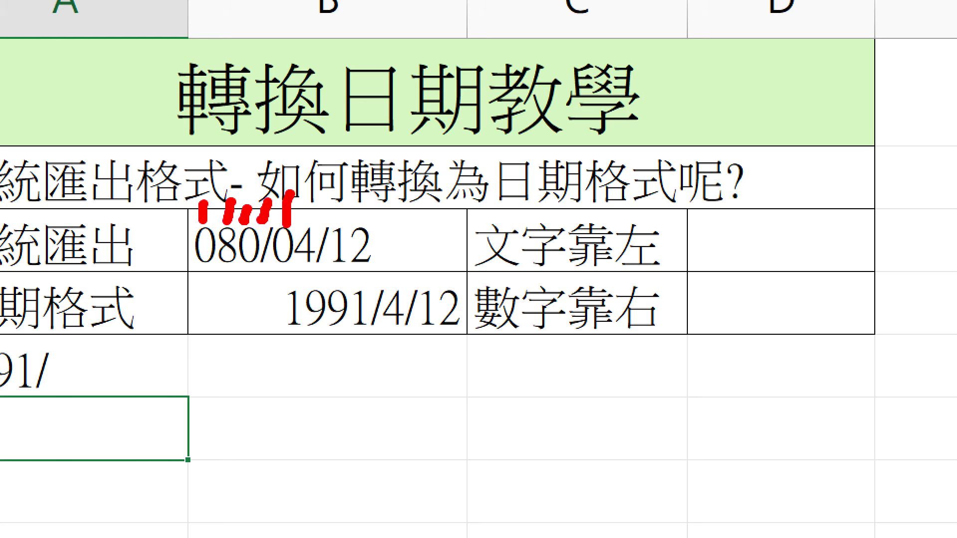
pyautogui.moveTo(272, 271); pyautogui.dragTo(312, 273)
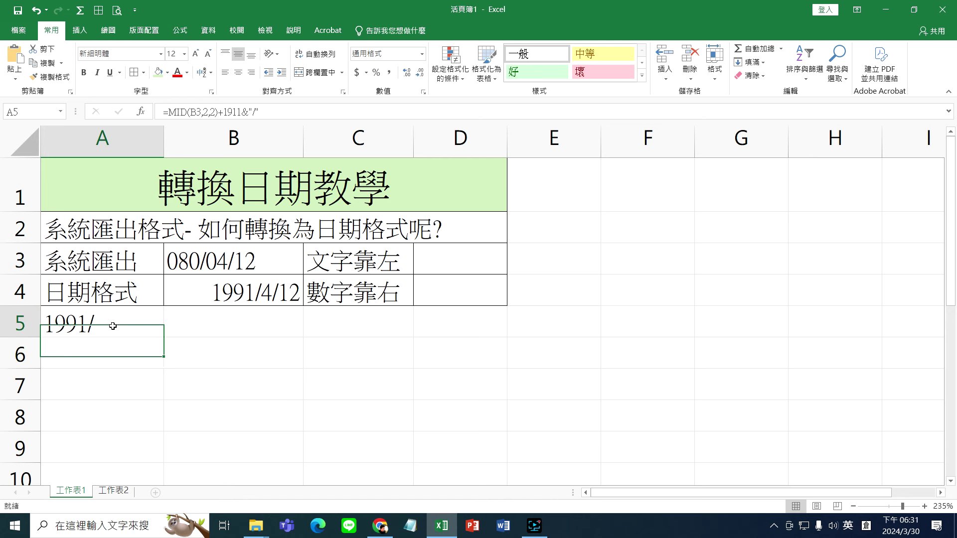
# Step: Append &MID(B3,5,2) to A5's formula to add the month 04
pyautogui.doubleClick(112, 326)
pyautogui.click(299, 327)
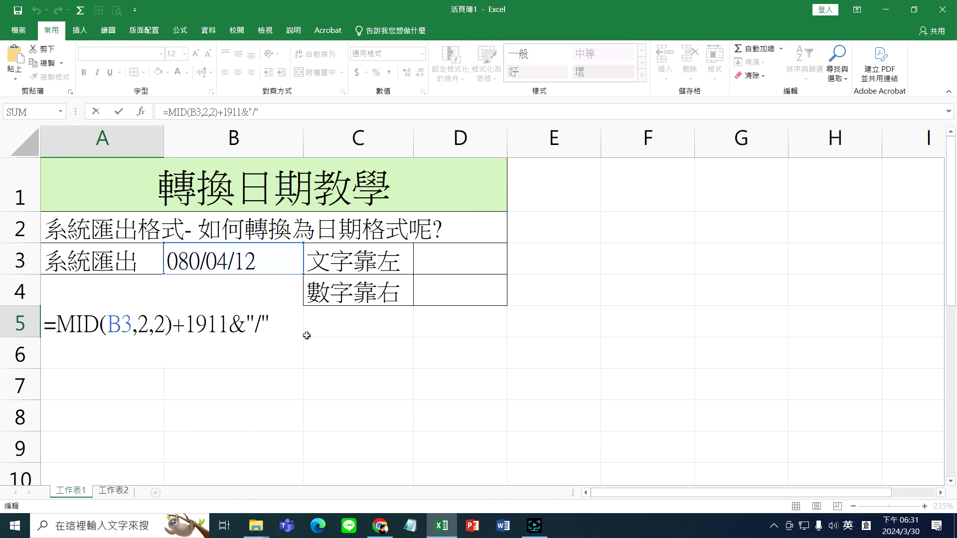
pyautogui.write('&mid(')
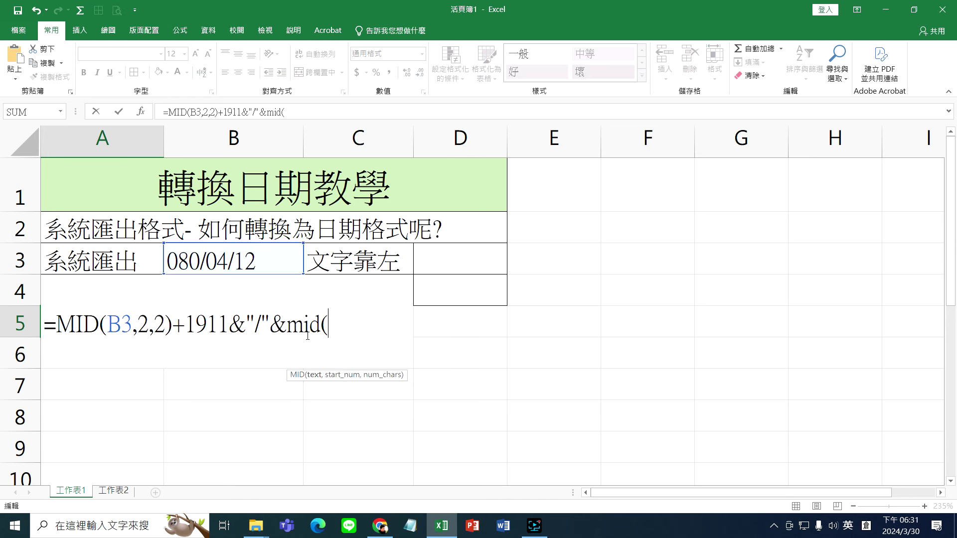
pyautogui.click(241, 256)
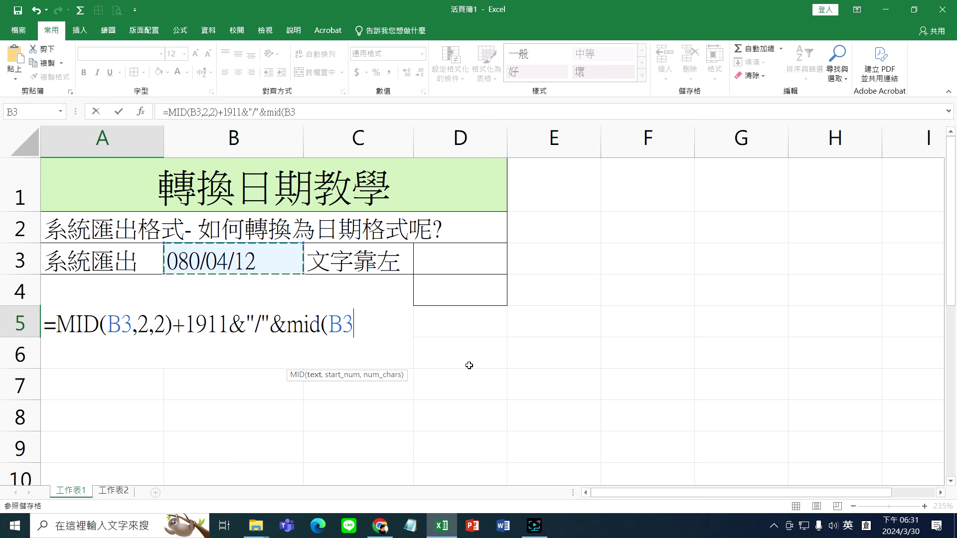
pyautogui.write(',5,')
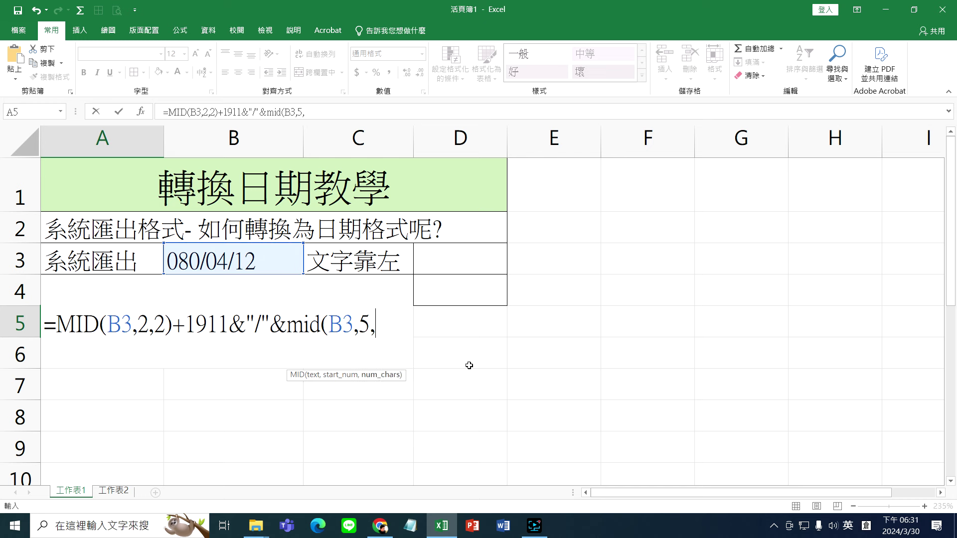
pyautogui.write('3')
pyautogui.press('BackSpace')
pyautogui.write('2)')
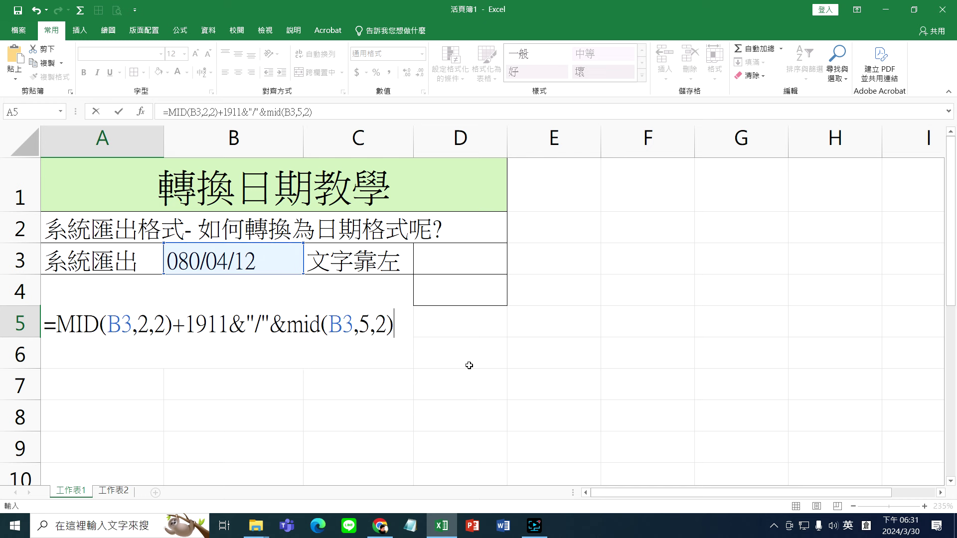
pyautogui.press('Return')
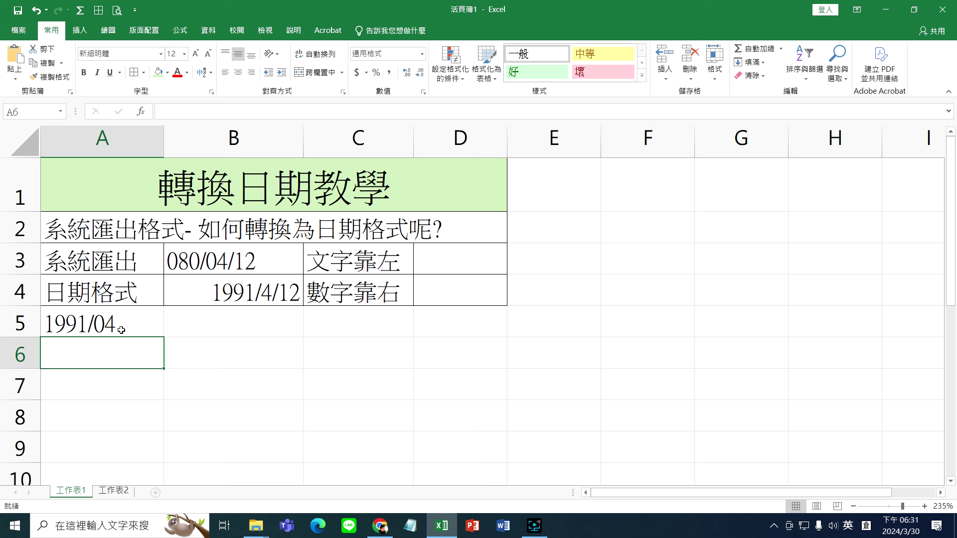
# Step: Append another &"/" to A5's formula so it shows 1991/04/
pyautogui.doubleClick(125, 326)
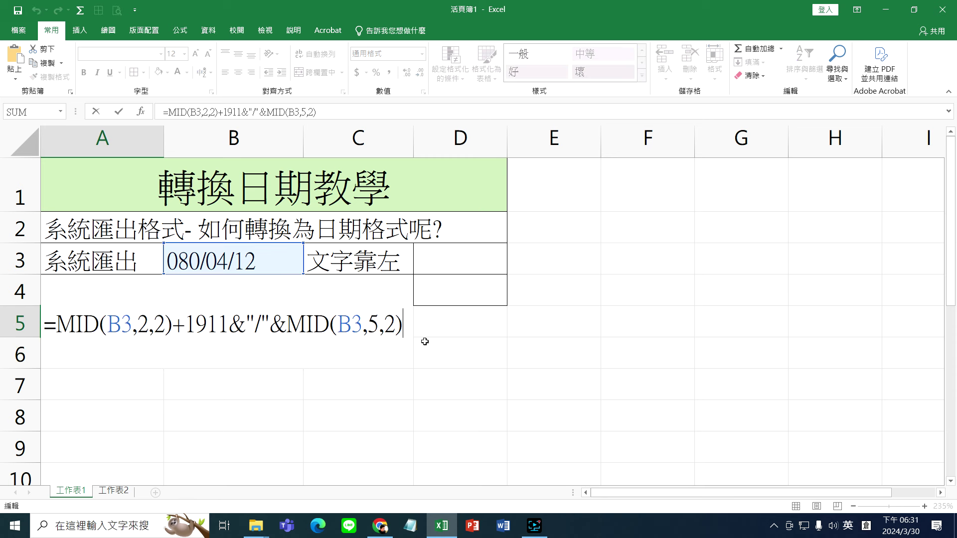
pyautogui.write('&"')
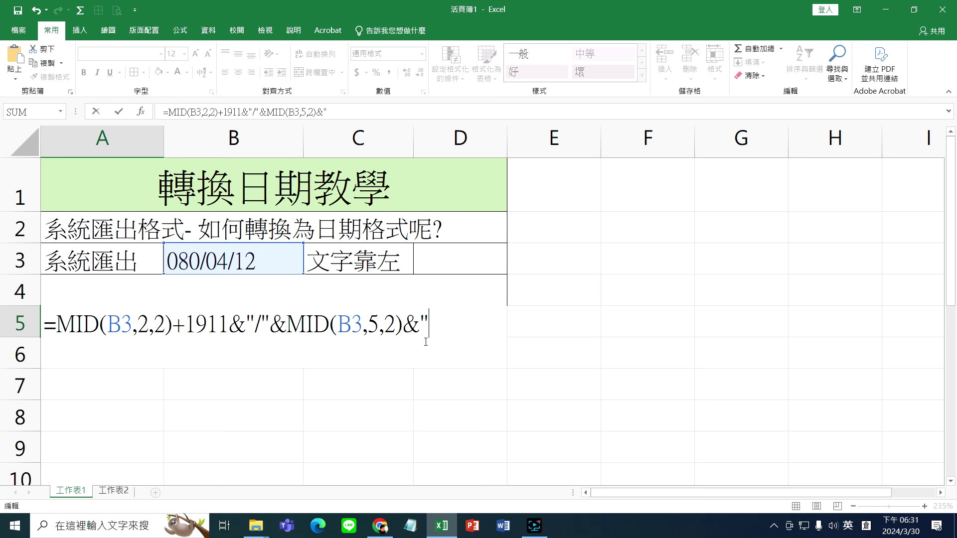
pyautogui.write('/"')
pyautogui.moveTo(420, 324); pyautogui.dragTo(403, 324)
pyautogui.click(448, 322)
pyautogui.press('Return')
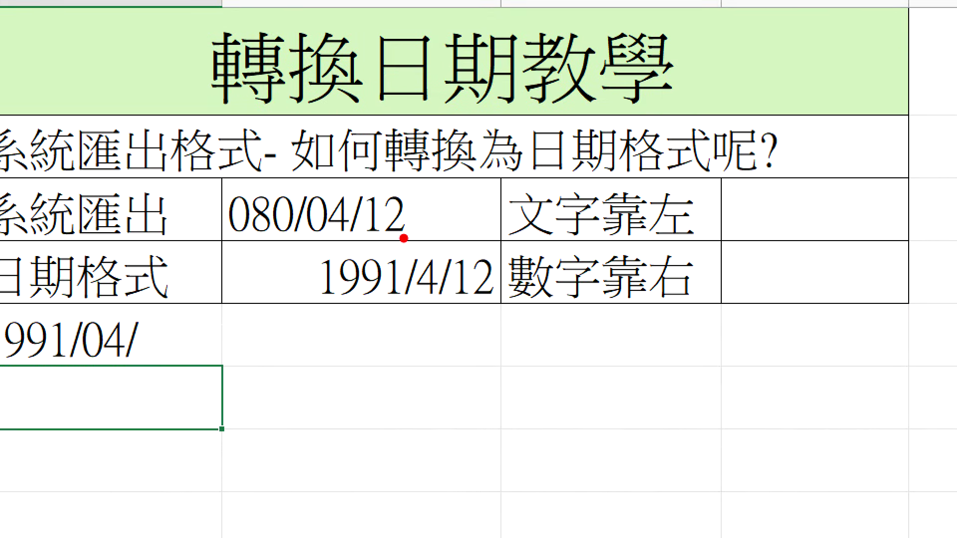
# Step: Append &RIGHT(B3,2) to A5's formula so it shows 1991/04/12
pyautogui.moveTo(408, 239); pyautogui.dragTo(356, 237)
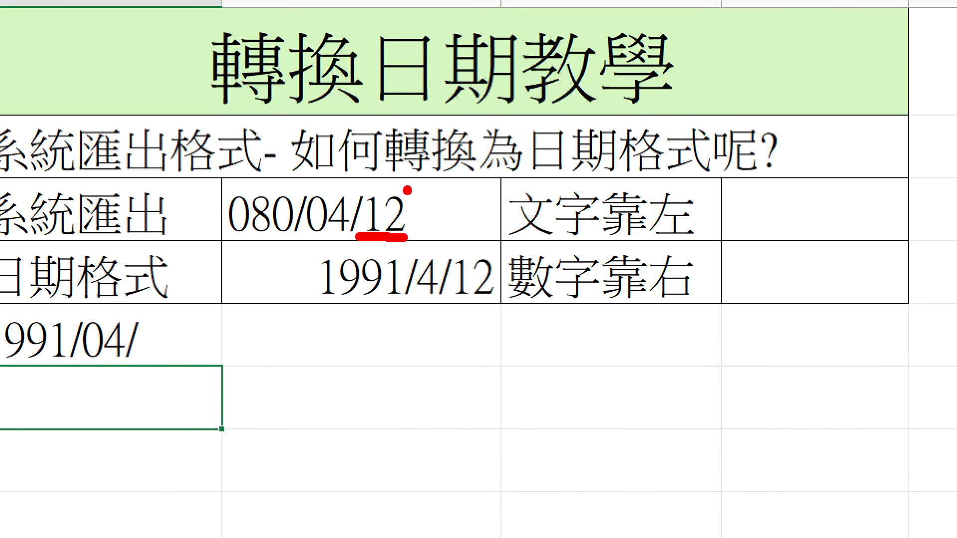
pyautogui.moveTo(405, 189); pyautogui.dragTo(379, 178)
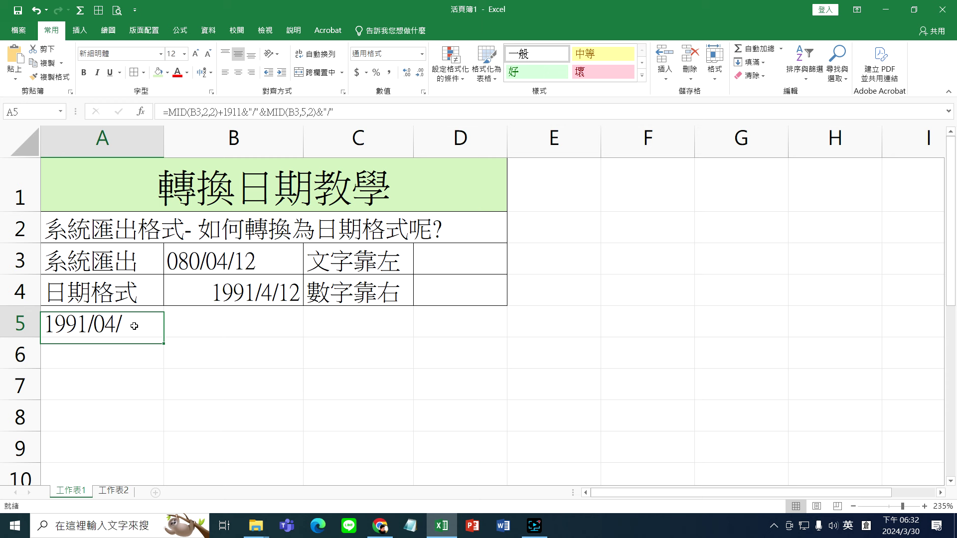
pyautogui.doubleClick(134, 326)
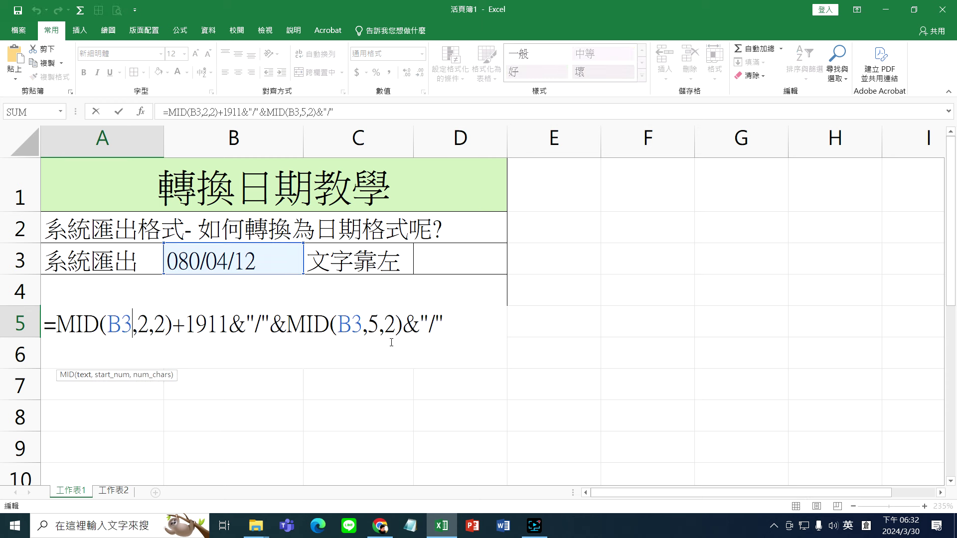
pyautogui.click(449, 325)
pyautogui.write('&')
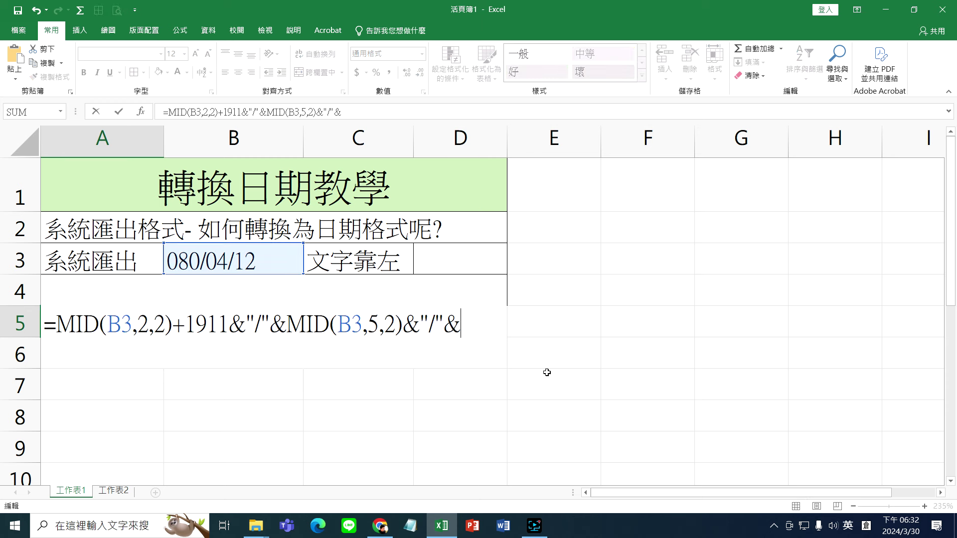
pyautogui.write('right')
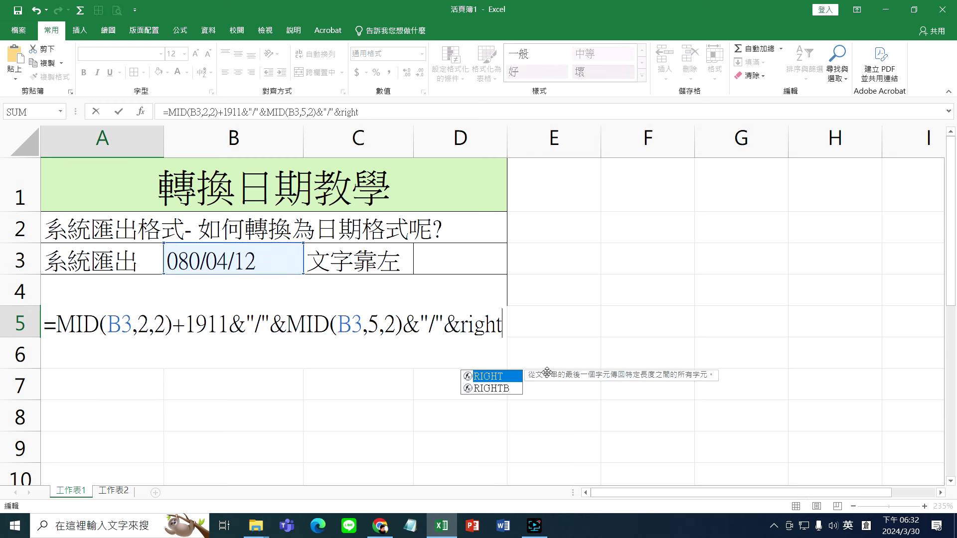
pyautogui.write('(')
pyautogui.click(257, 264)
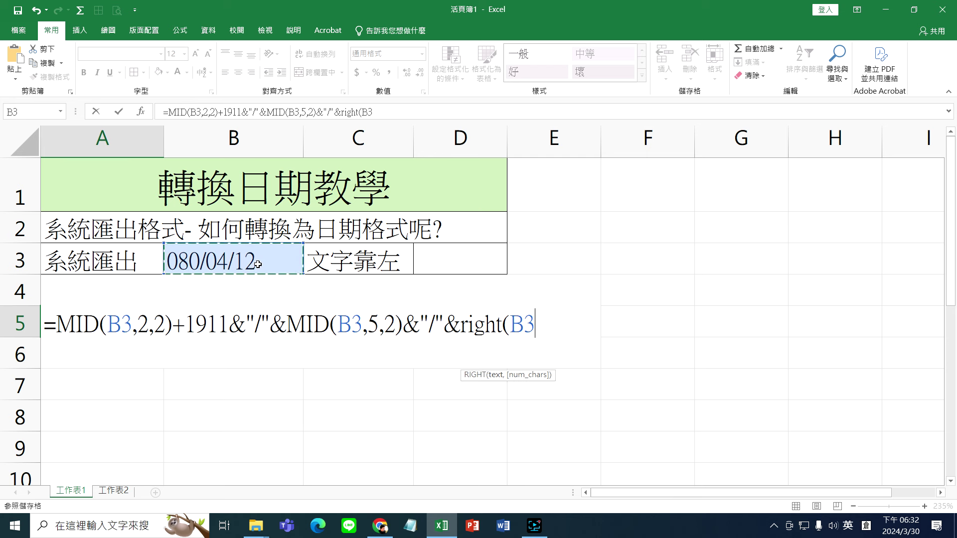
pyautogui.write(',2')
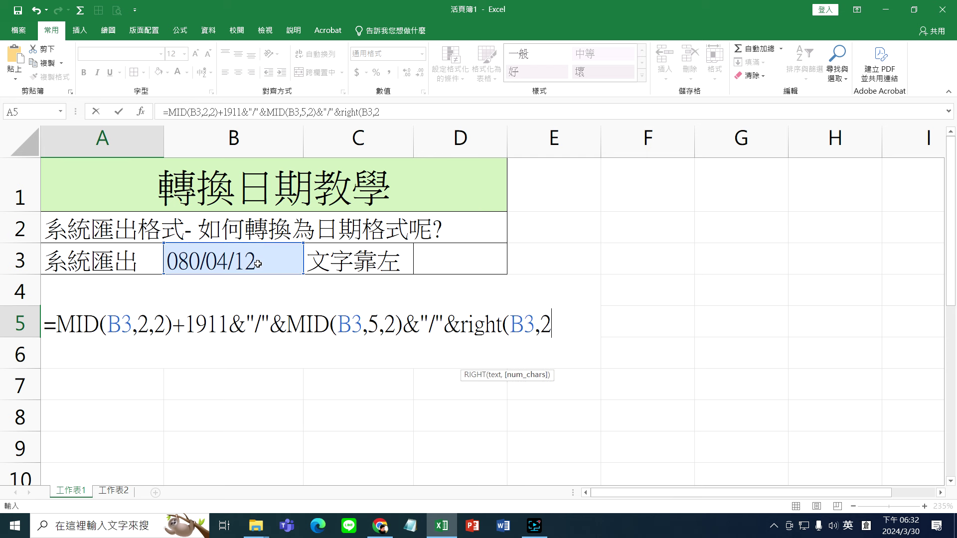
pyautogui.write(')')
pyautogui.press('Return')
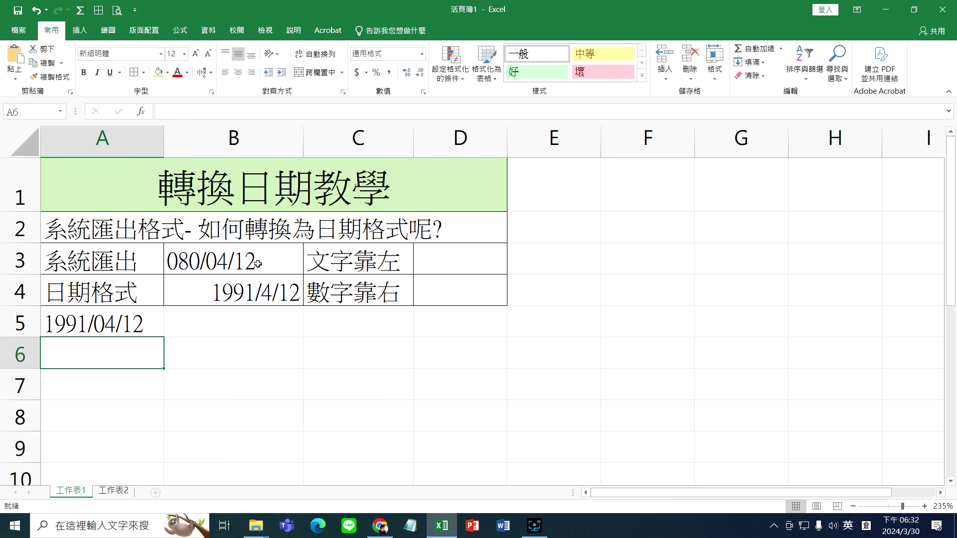
# Step: Widen column A, then select C3 and A5 to review the note and formula
pyautogui.moveTo(163, 147); pyautogui.dragTo(193, 147)
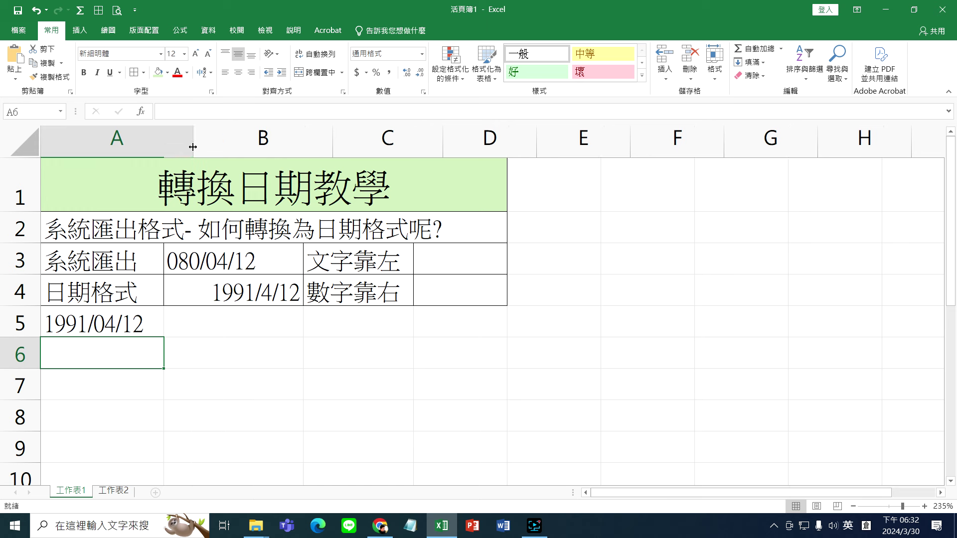
pyautogui.click(139, 329)
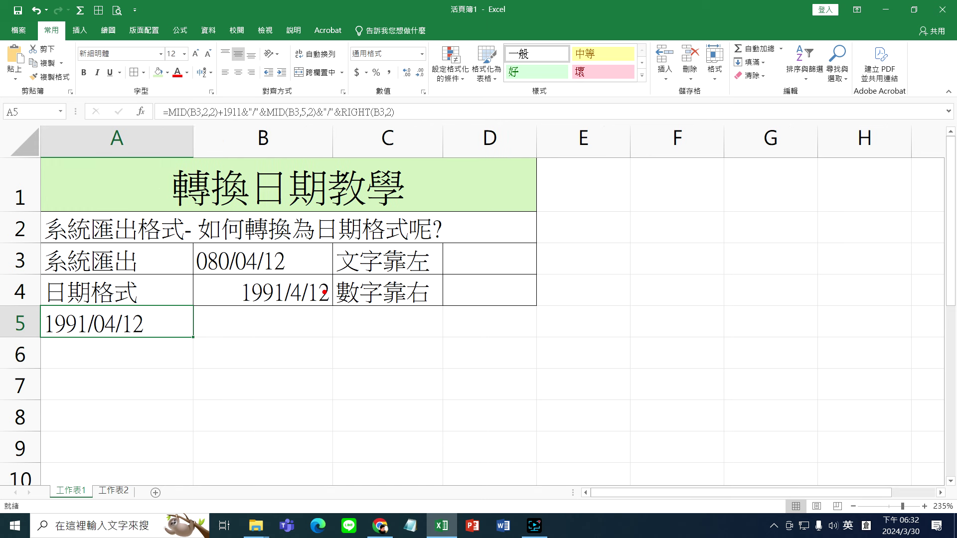
pyautogui.moveTo(329, 240); pyautogui.dragTo(446, 275)
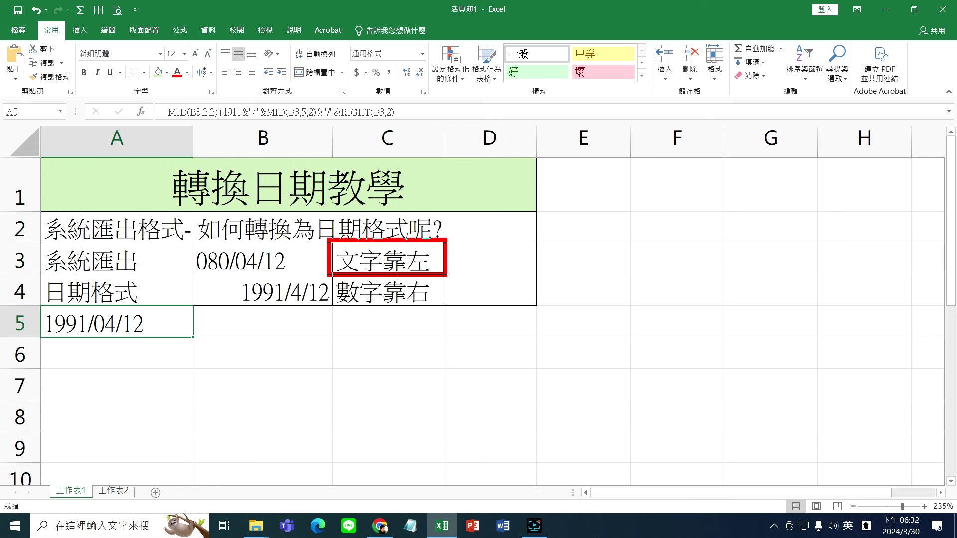
pyautogui.moveTo(337, 277); pyautogui.dragTo(424, 309)
pyautogui.press('Escape')
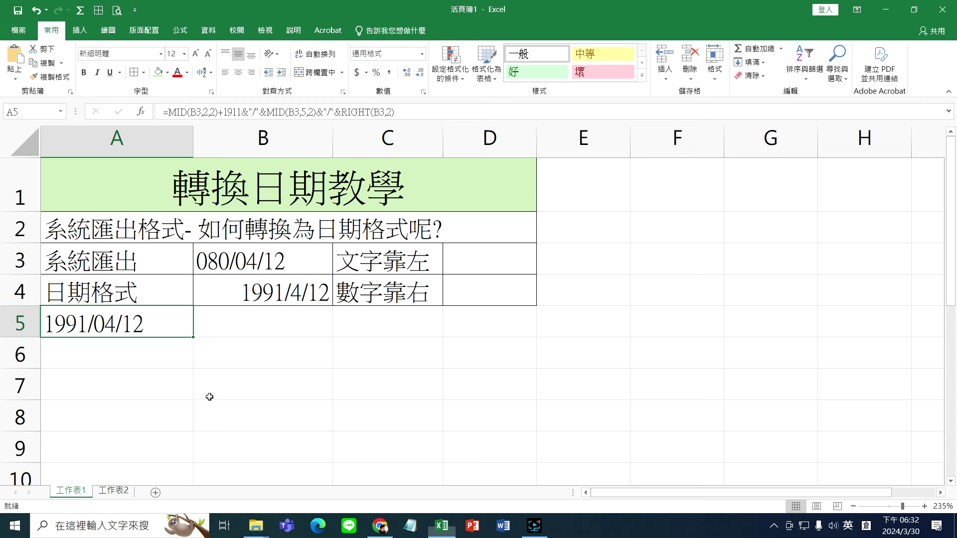
pyautogui.click(166, 326)
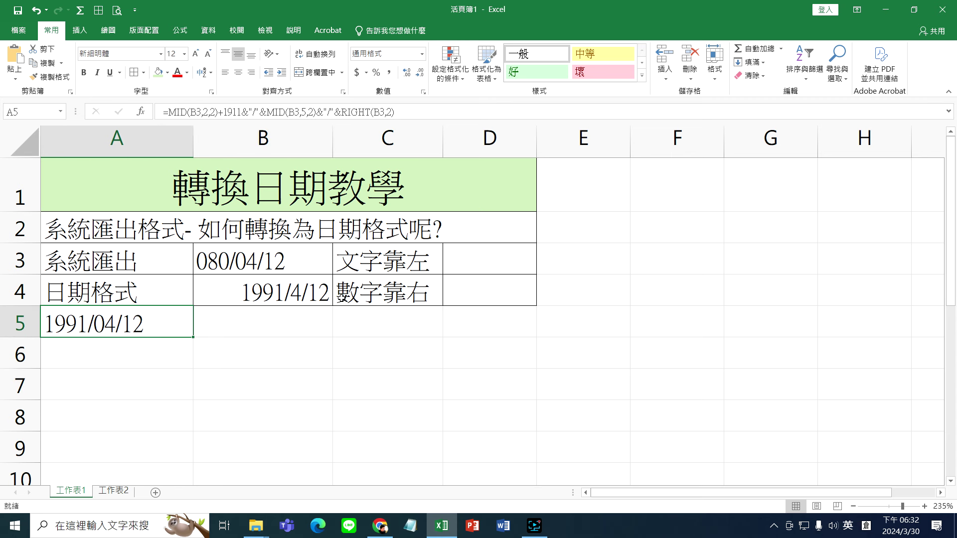
pyautogui.click(399, 268)
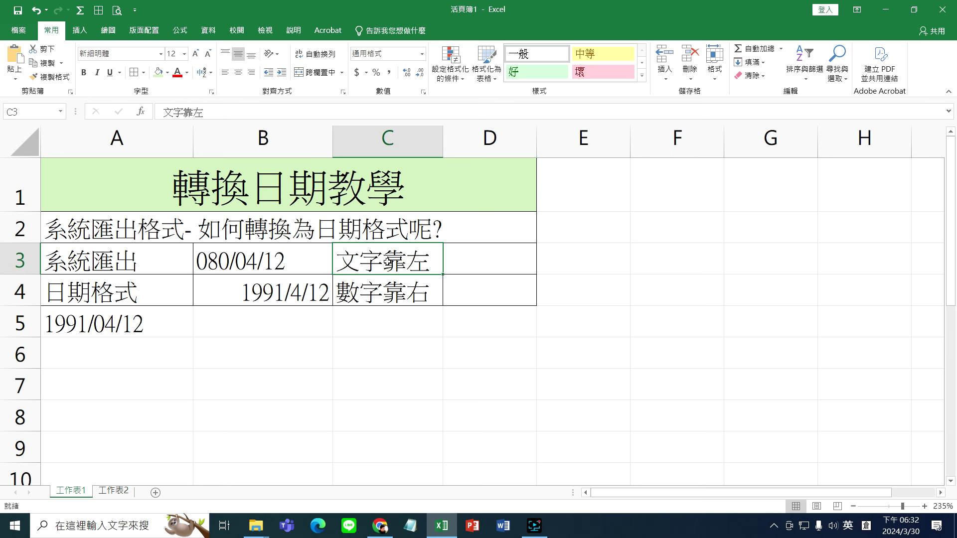
pyautogui.click(77, 319)
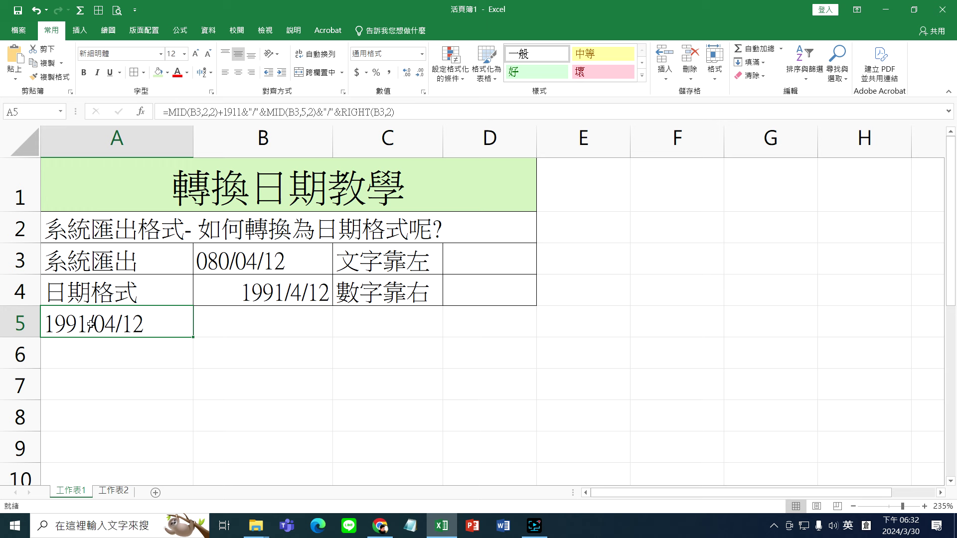
# Step: Wrap A5's whole formula in VALUE() so it returns the serial number 33340
pyautogui.doubleClick(50, 327)
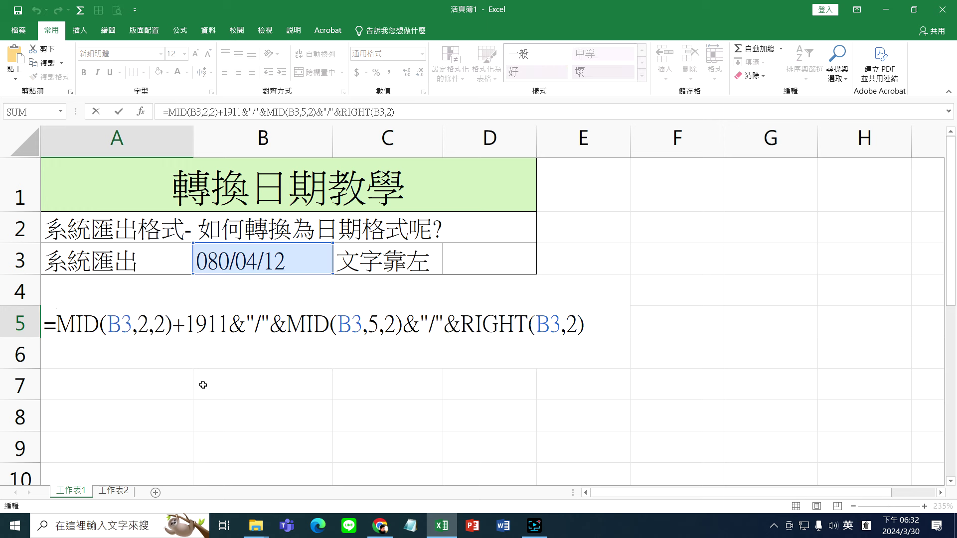
pyautogui.click(57, 327)
pyautogui.write('val')
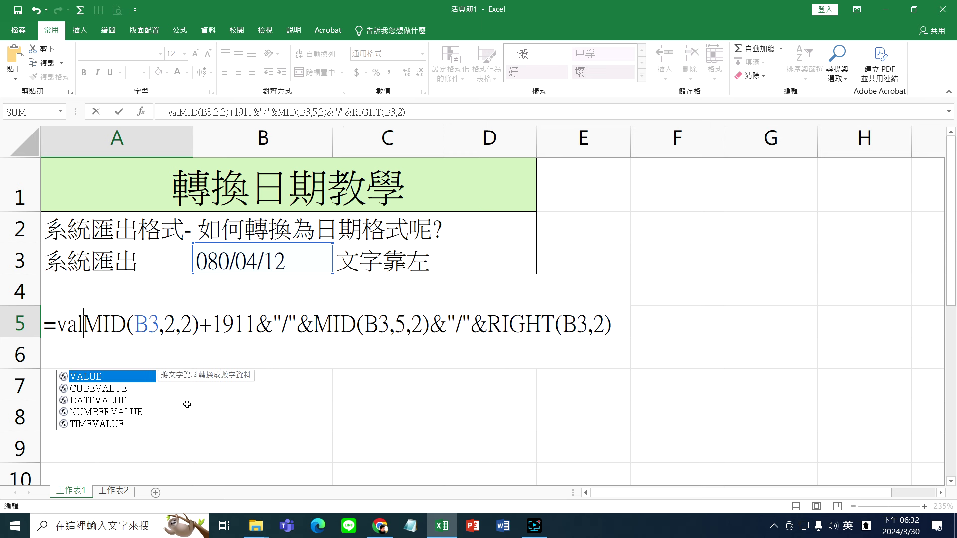
pyautogui.write('ue(')
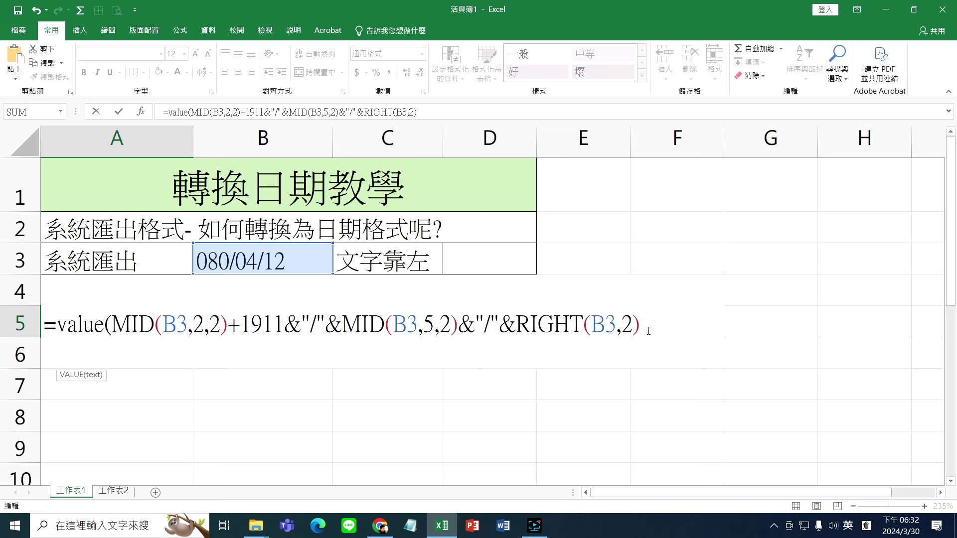
pyautogui.write(')')
pyautogui.press('Return')
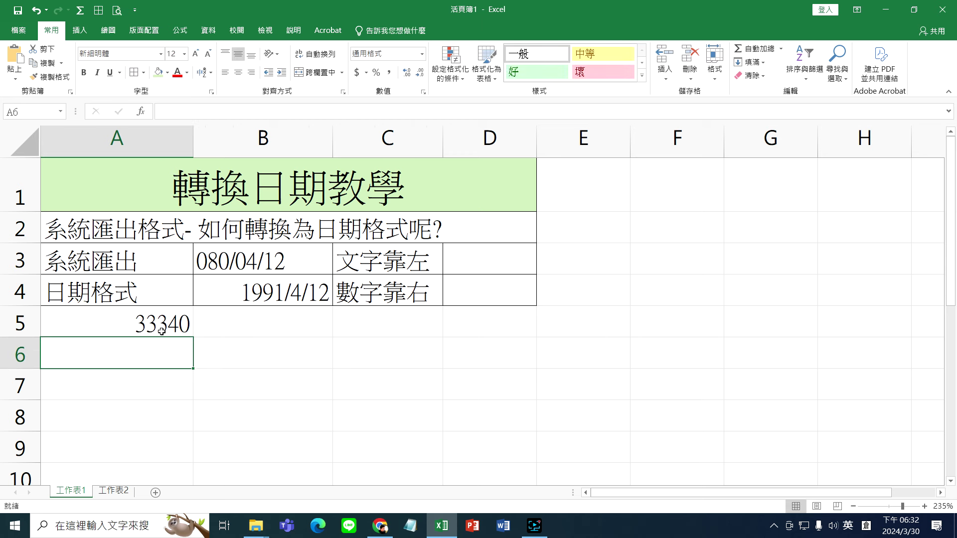
pyautogui.click(161, 330)
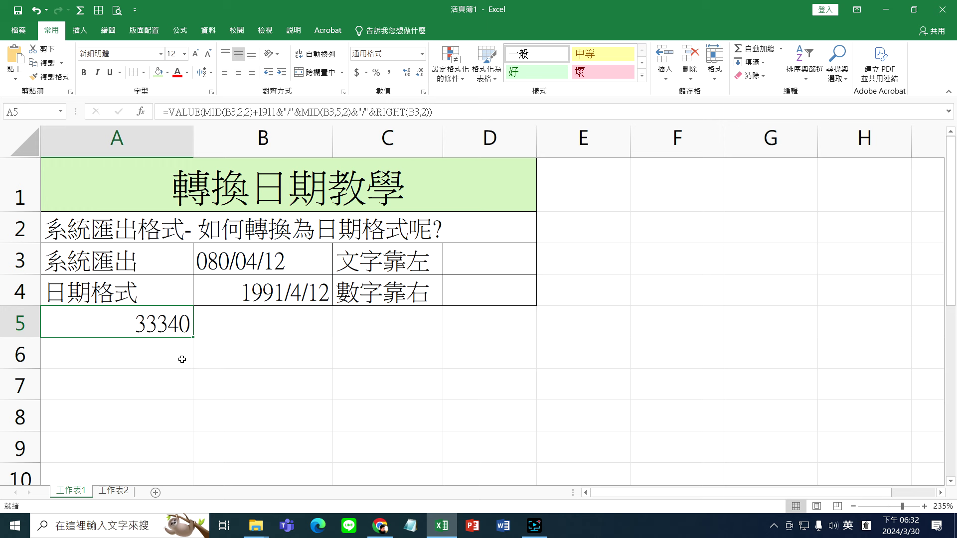
# Step: Apply the 2012/3/14 Date format to A5 so it displays 1991/4/12
pyautogui.rightClick(162, 323)
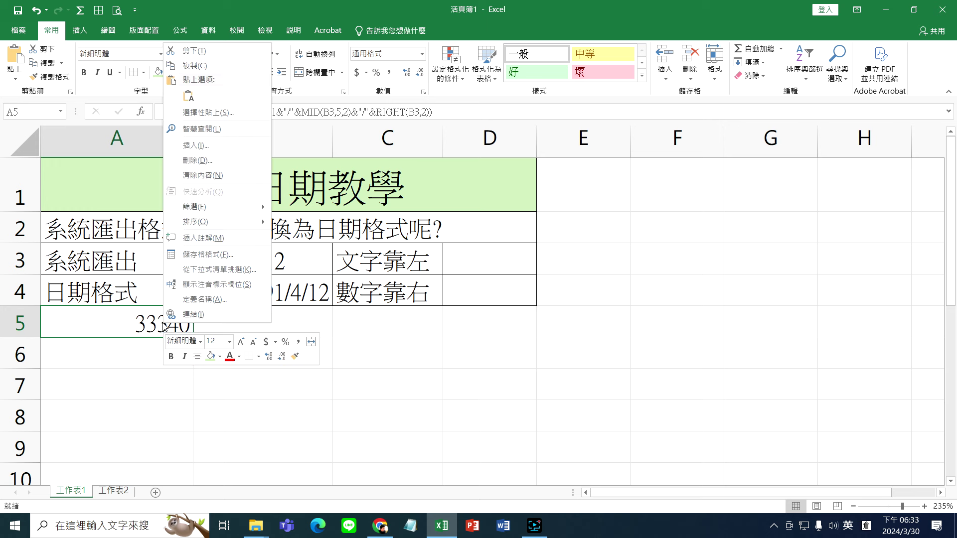
pyautogui.click(205, 255)
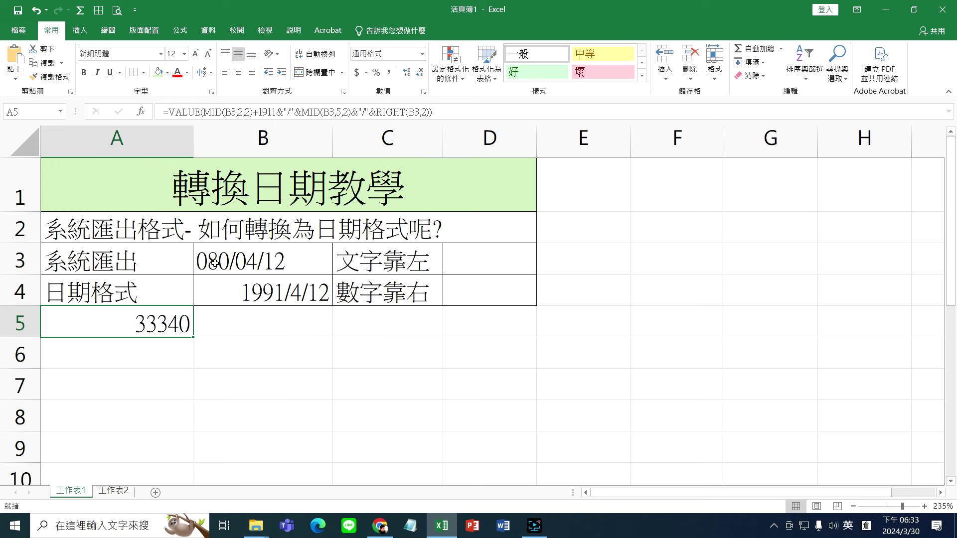
pyautogui.click(51, 177)
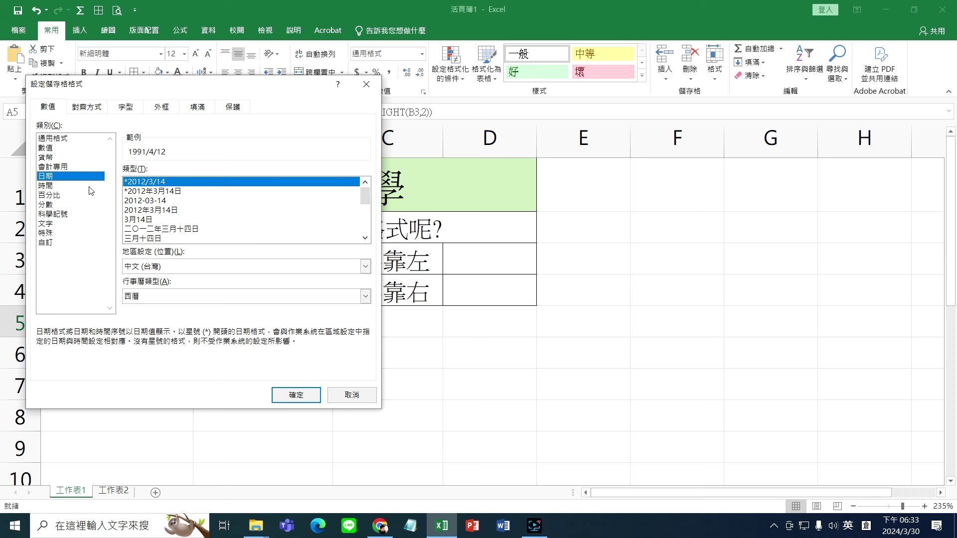
pyautogui.scroll(-3, 367, 198)
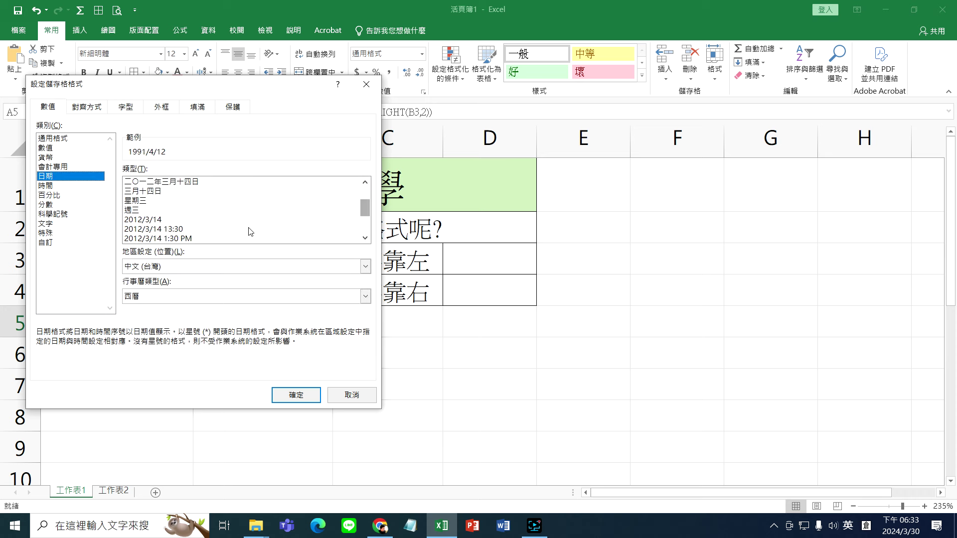
pyautogui.click(142, 220)
pyautogui.click(297, 394)
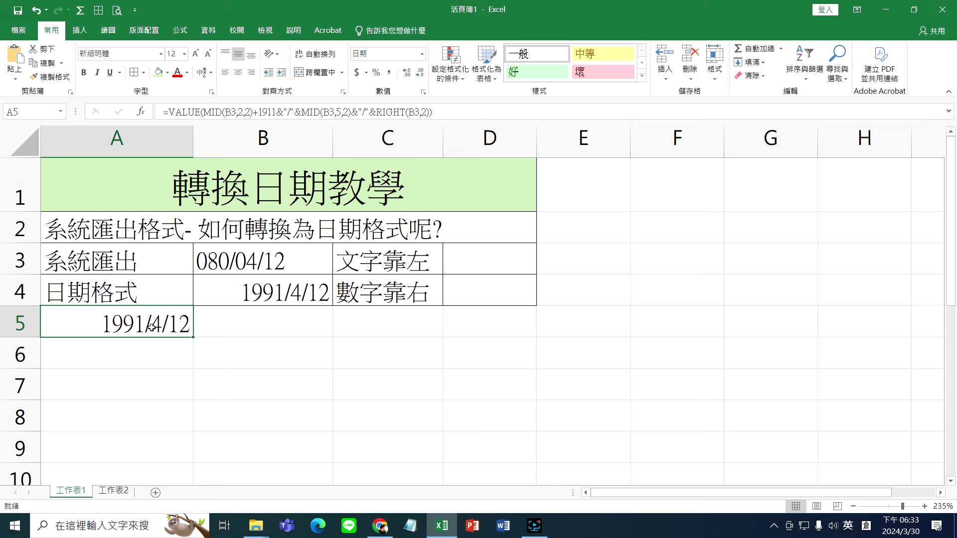
pyautogui.click(245, 264)
pyautogui.click(164, 322)
pyautogui.moveTo(193, 242); pyautogui.dragTo(331, 273)
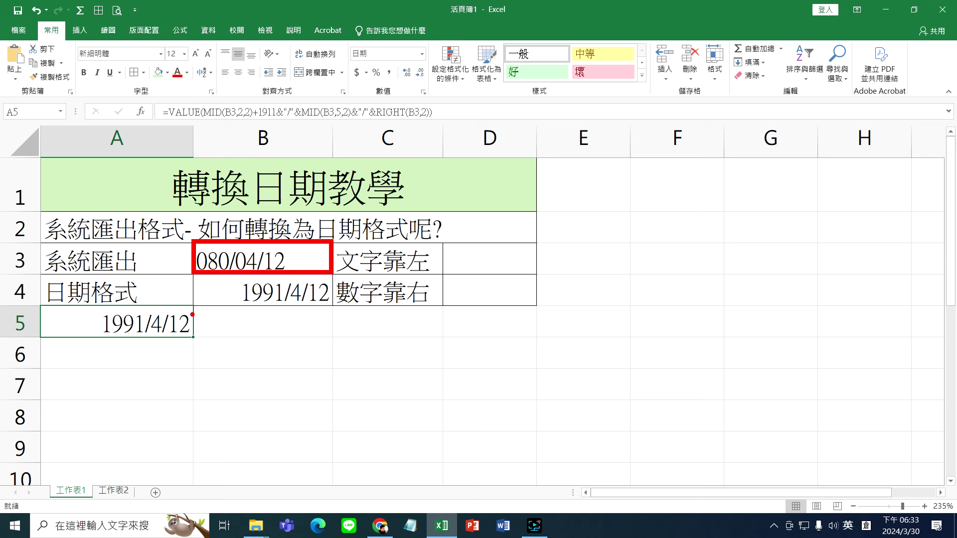
pyautogui.click(231, 264)
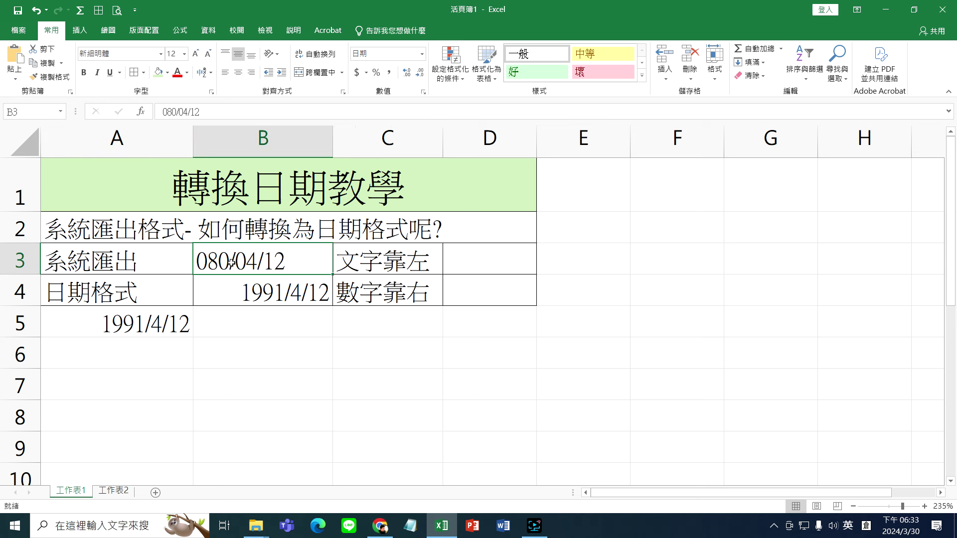
pyautogui.click(179, 310)
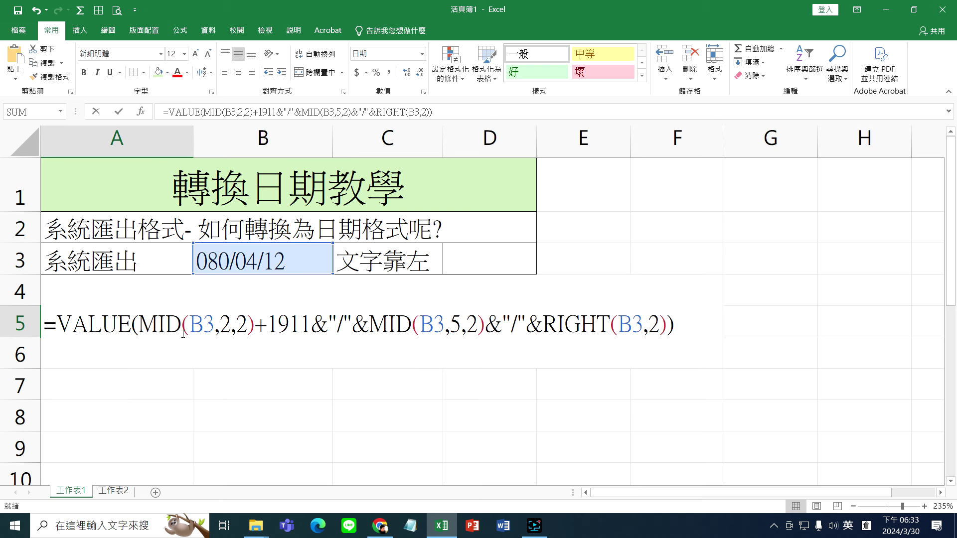
pyautogui.doubleClick(182, 333)
pyautogui.moveTo(57, 324); pyautogui.dragTo(708, 341)
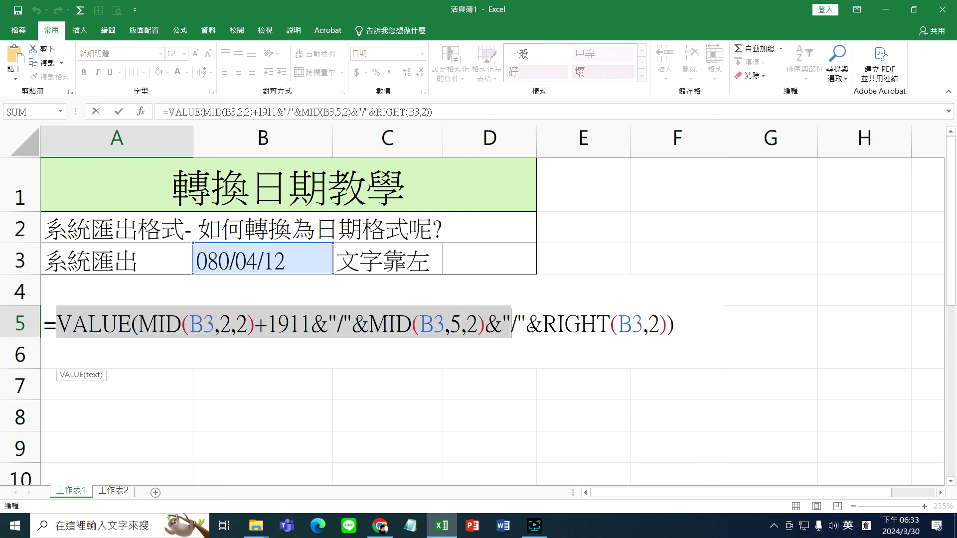